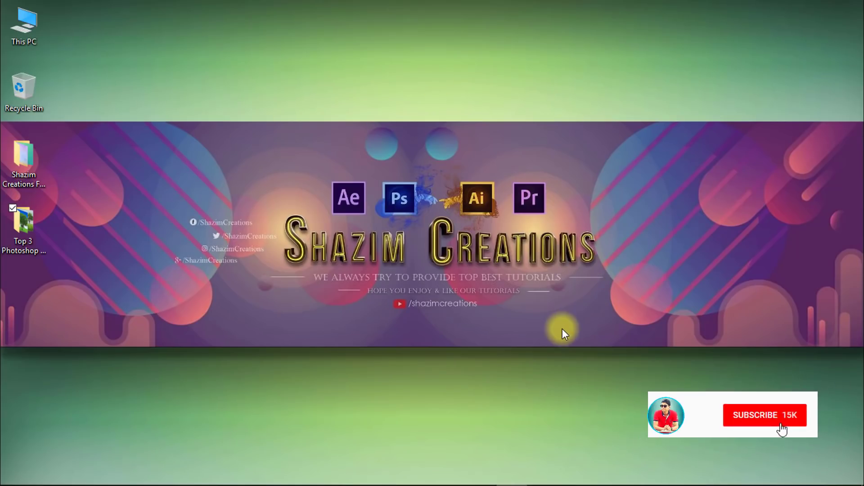
Launch Adobe Photoshop CC 2018 from the taskbar icon.
click(419, 473)
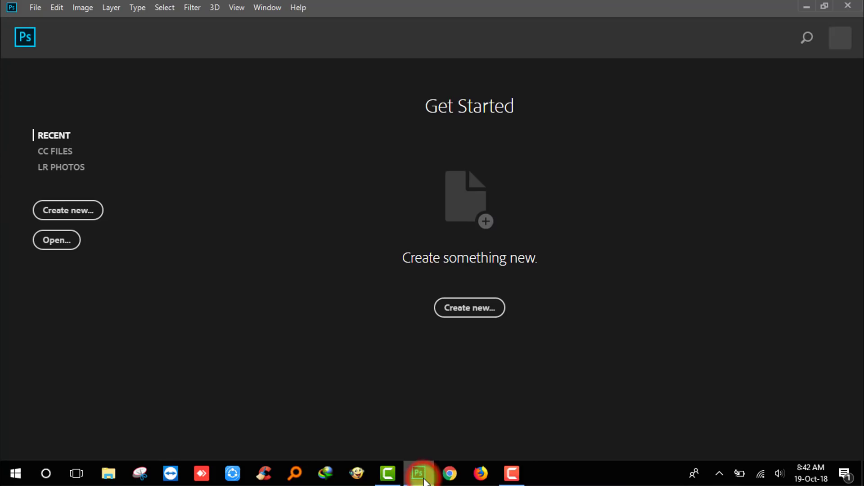
Open pentool.jpg from the tips folder on the Desktop.
click(35, 8)
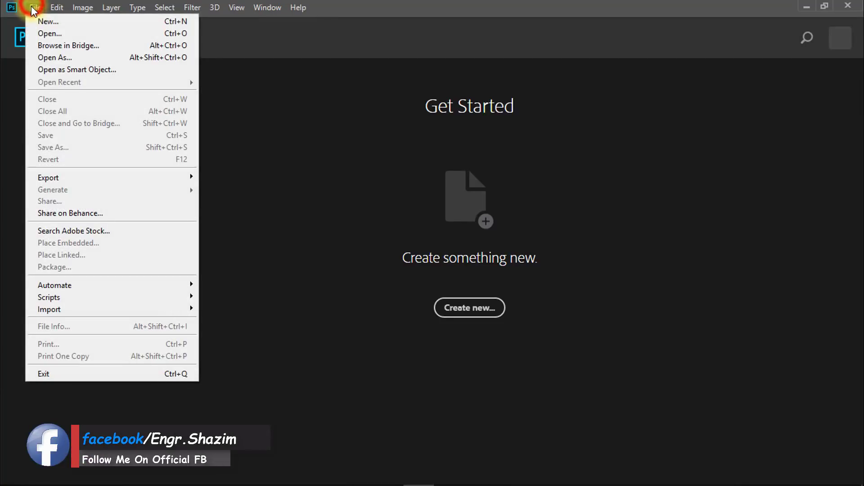
click(50, 29)
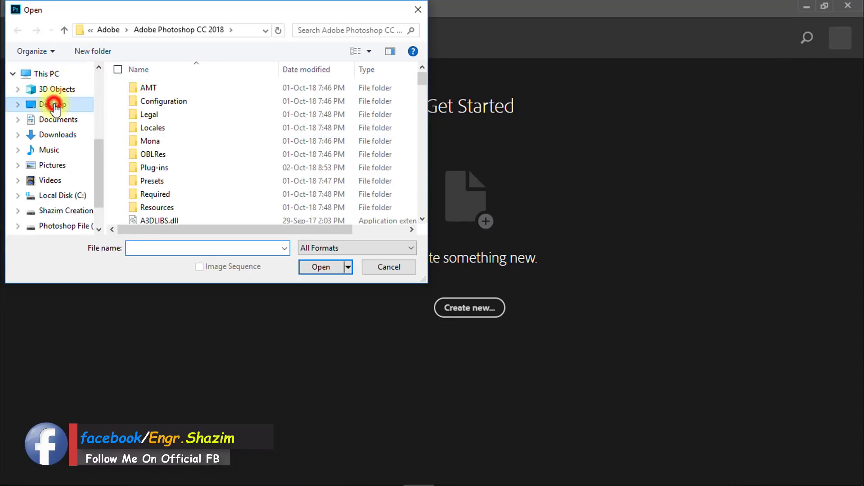
click(54, 106)
double_click(225, 118)
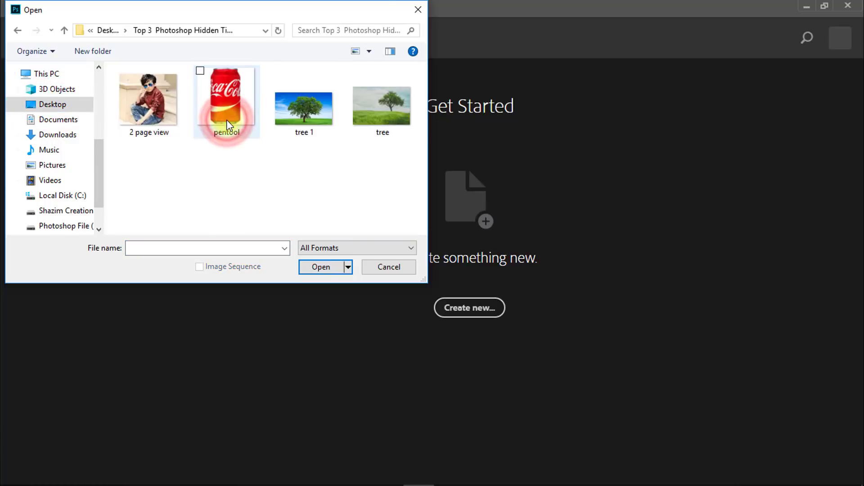
click(220, 103)
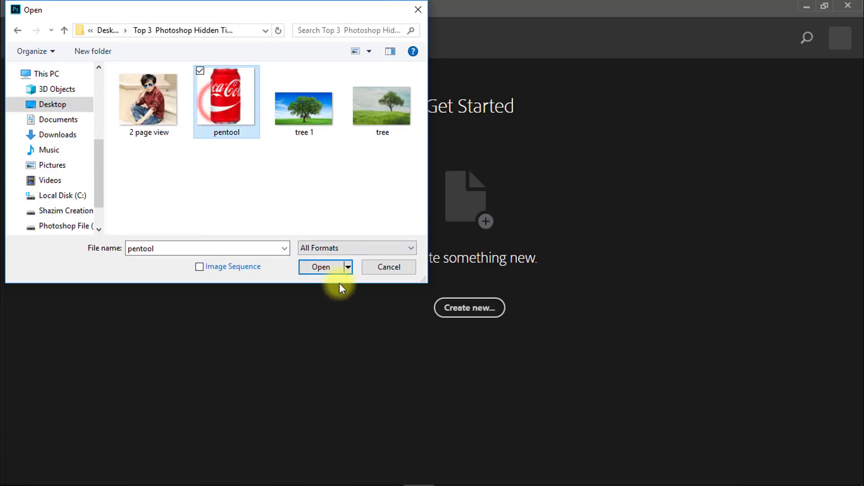
click(320, 268)
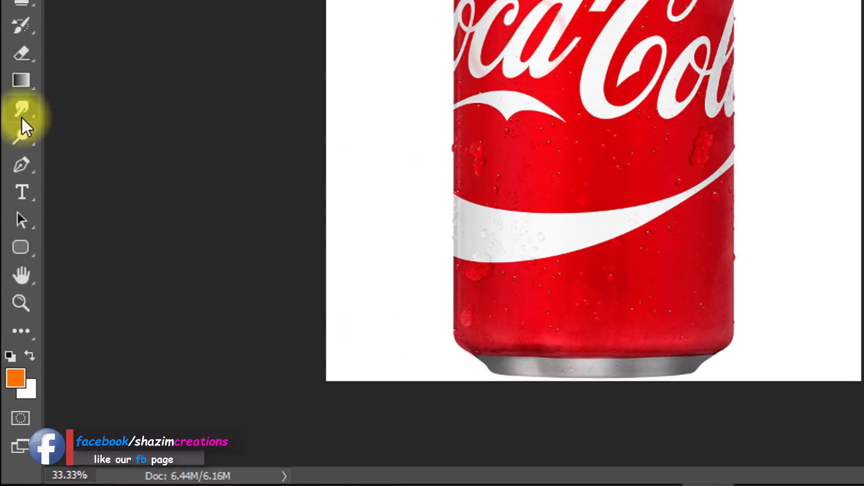
Select the standard Pen Tool and zoom in on the can's right edge.
click(22, 164)
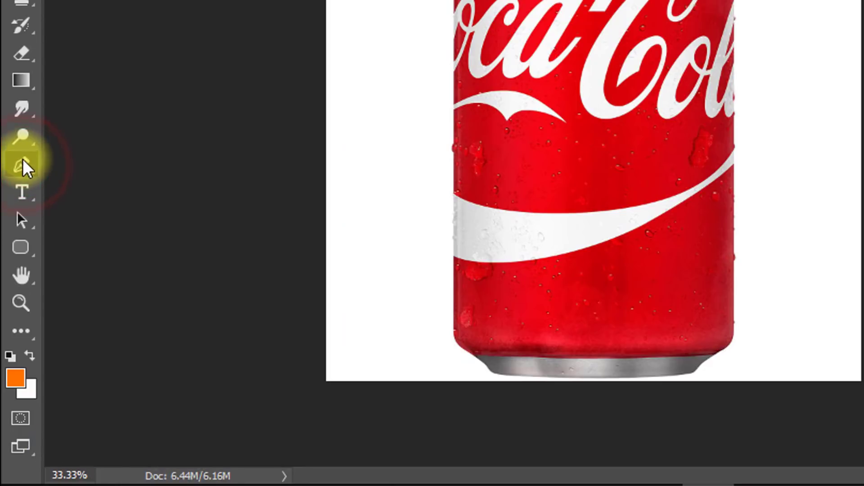
right_click(22, 165)
click(97, 168)
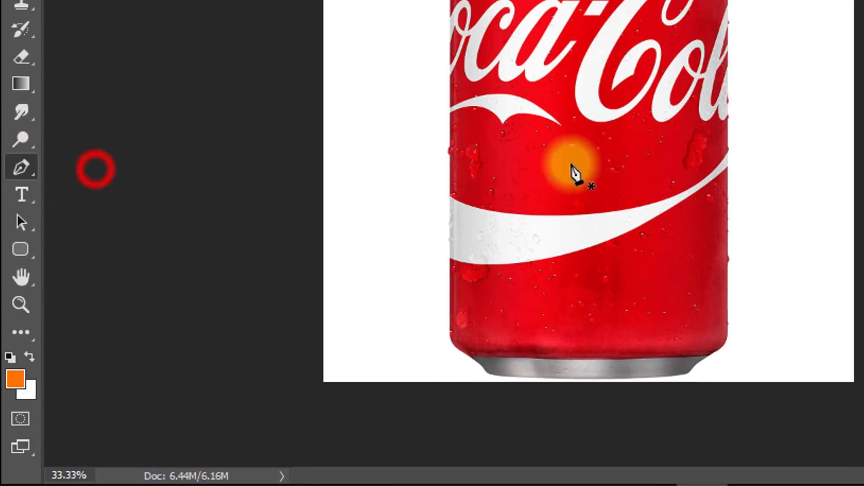
scroll(368, 219, up, 2)
scroll(368, 219, up, 4)
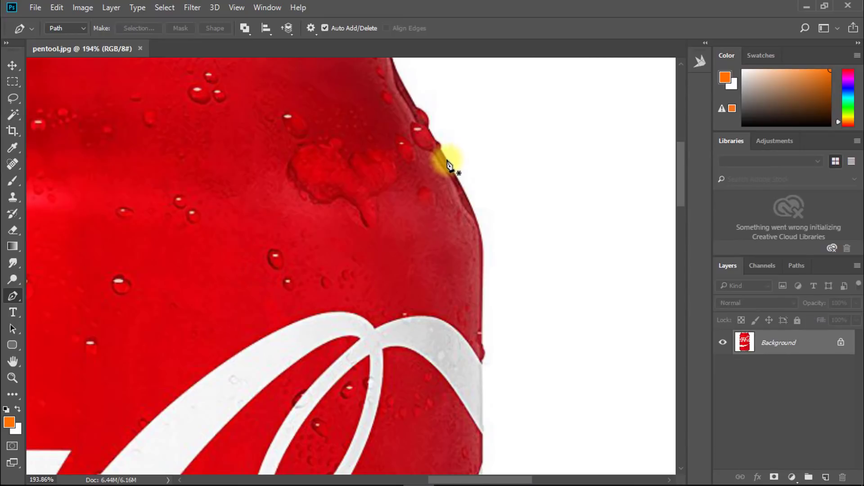
scroll(507, 284, up, 2)
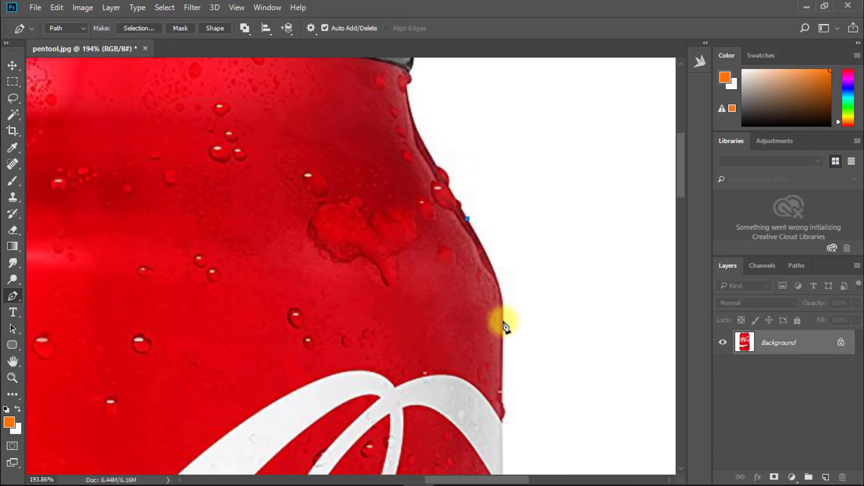
drag(538, 321, 505, 52)
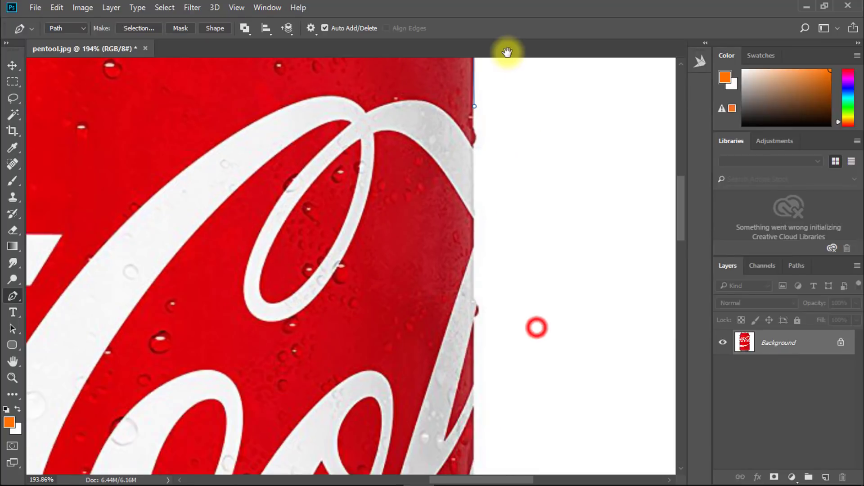
Draw a practice path of curved and corner anchors beside the can, then clear it.
drag(567, 174, 580, 287)
drag(560, 201, 391, 214)
click(408, 195)
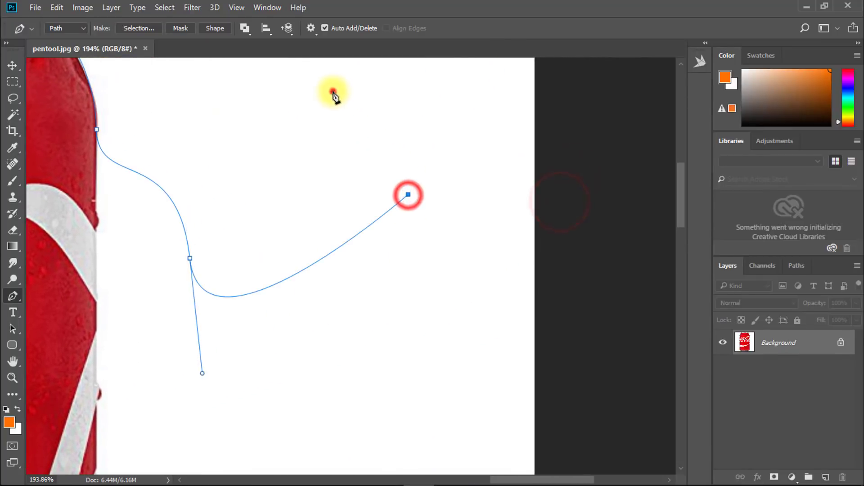
click(332, 91)
click(224, 116)
drag(249, 183, 443, 292)
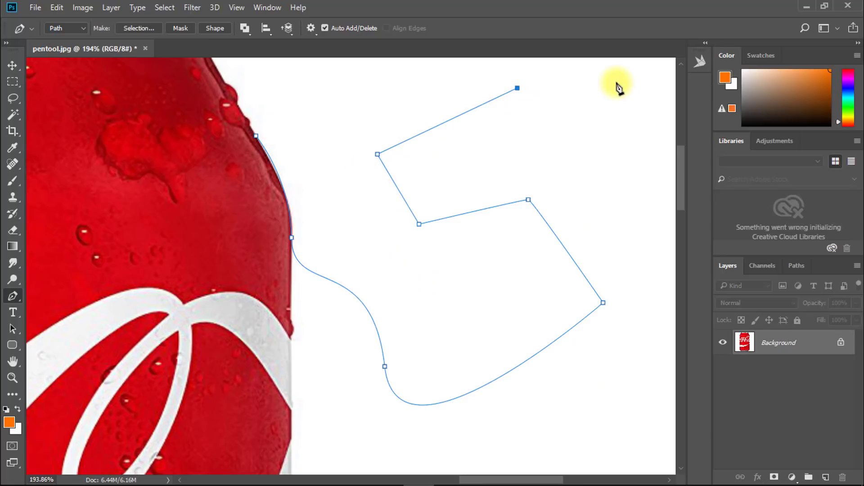
drag(616, 85, 522, 217)
key(Escape)
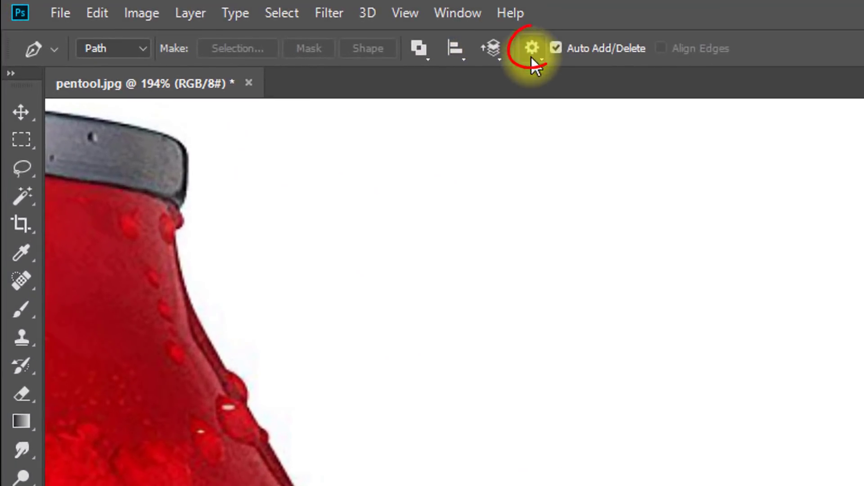
Turn on the Pen Tool's Rubber Band path preview.
click(531, 48)
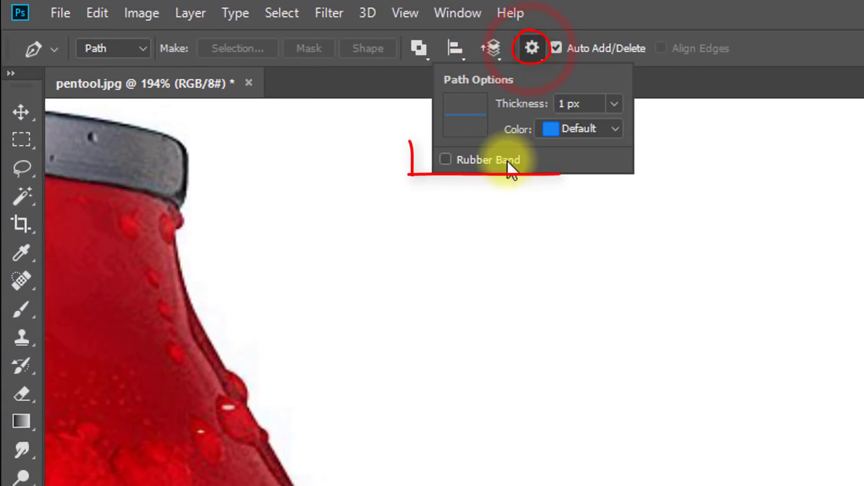
click(447, 159)
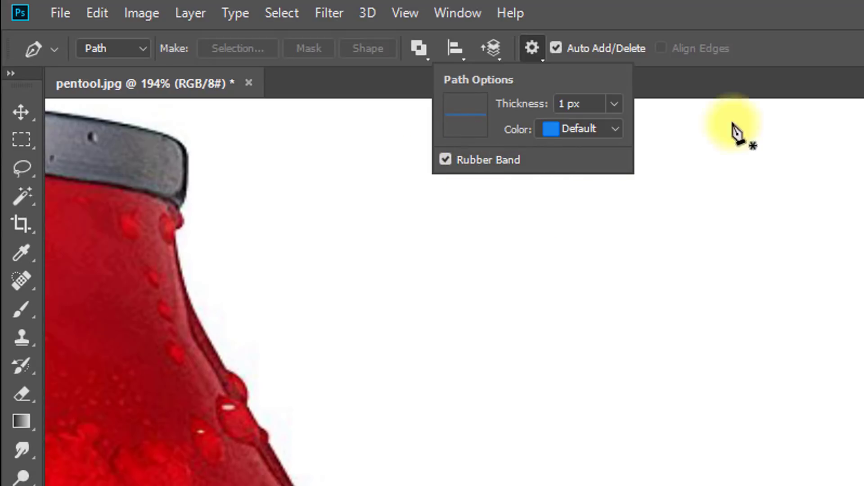
click(762, 7)
Draw a path of curved anchors with long handles beside the can.
click(419, 307)
drag(720, 301, 727, 322)
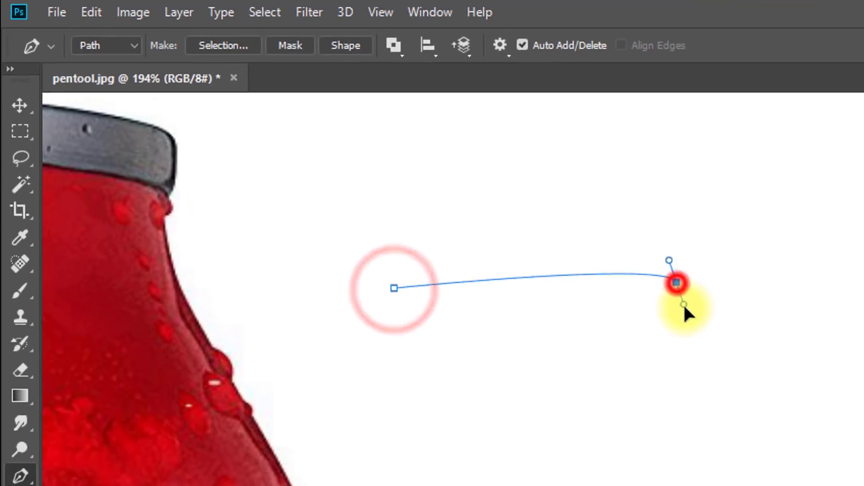
drag(684, 304, 694, 402)
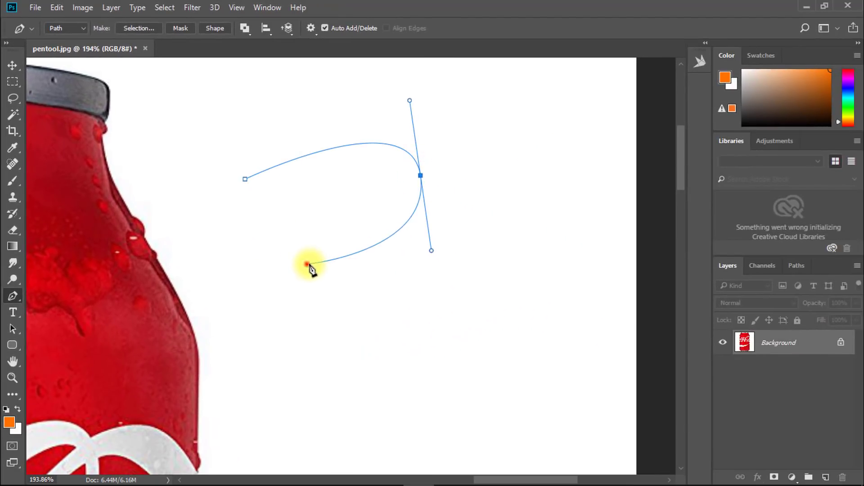
drag(241, 234, 240, 234)
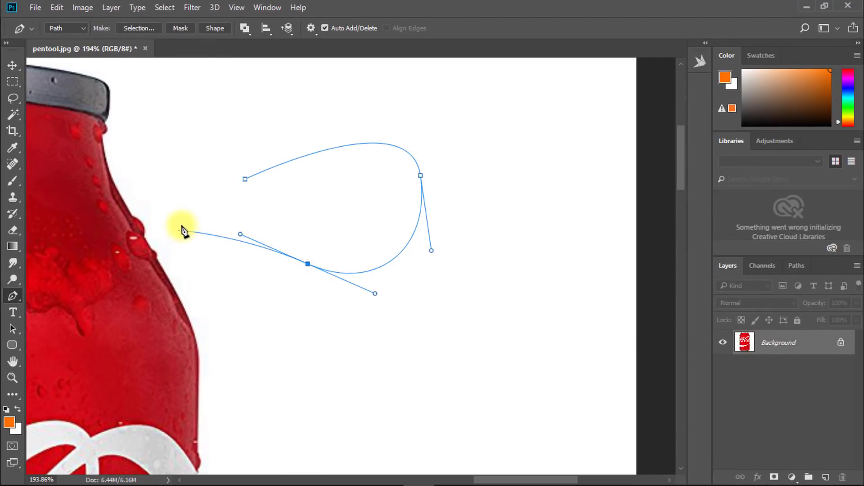
drag(226, 343, 299, 207)
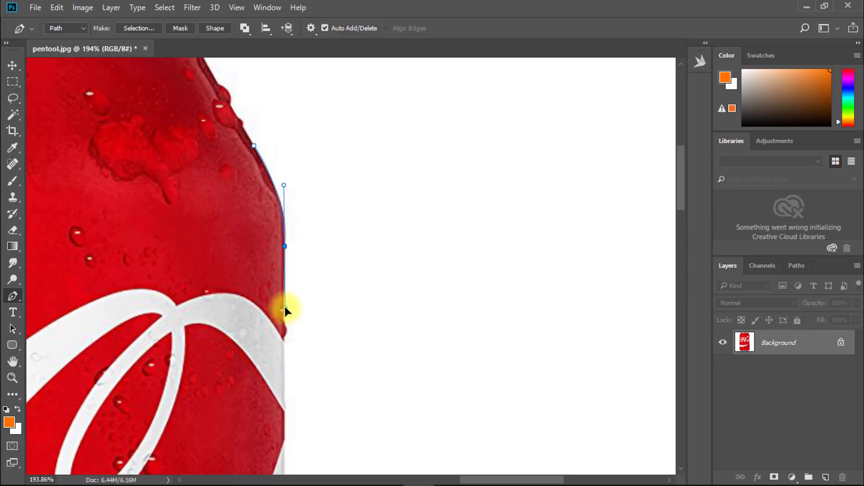
drag(285, 307, 364, 198)
drag(558, 330, 611, 286)
mouse_move(562, 203)
mouse_down()
mouse_move(332, 300)
mouse_move(251, 367)
mouse_up()
drag(374, 237, 304, 163)
drag(184, 125, 154, 141)
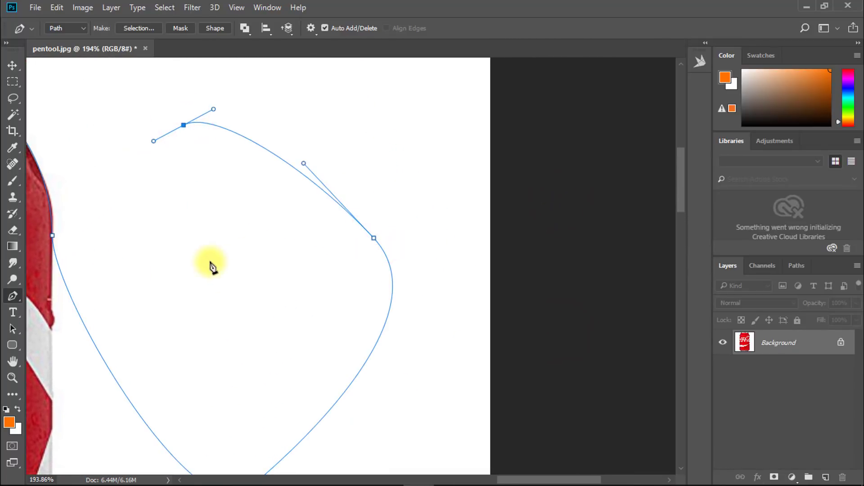
Start a new path at the can's right edge and zoom out to see the whole can.
scroll(411, 279, down, 5)
click(389, 174)
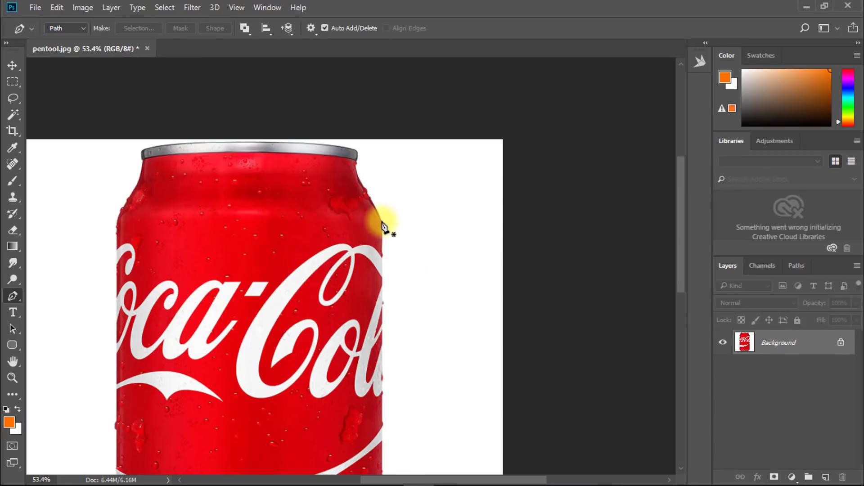
drag(408, 449, 408, 321)
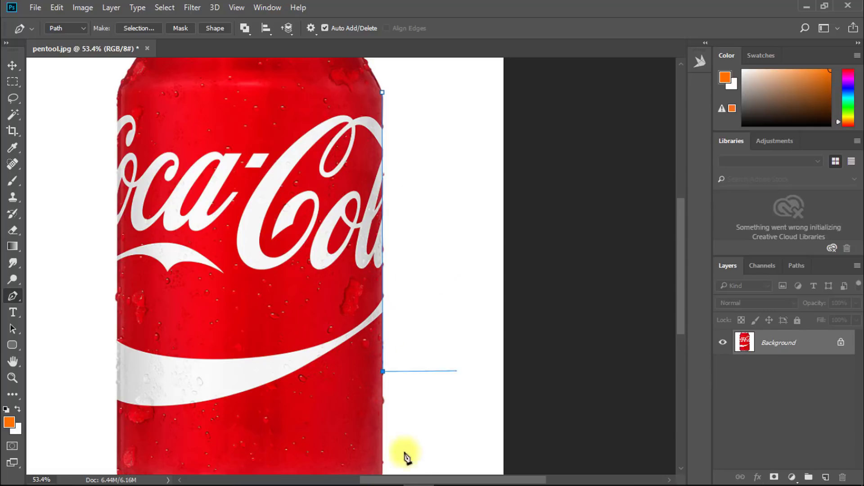
key(ctrl+minus)
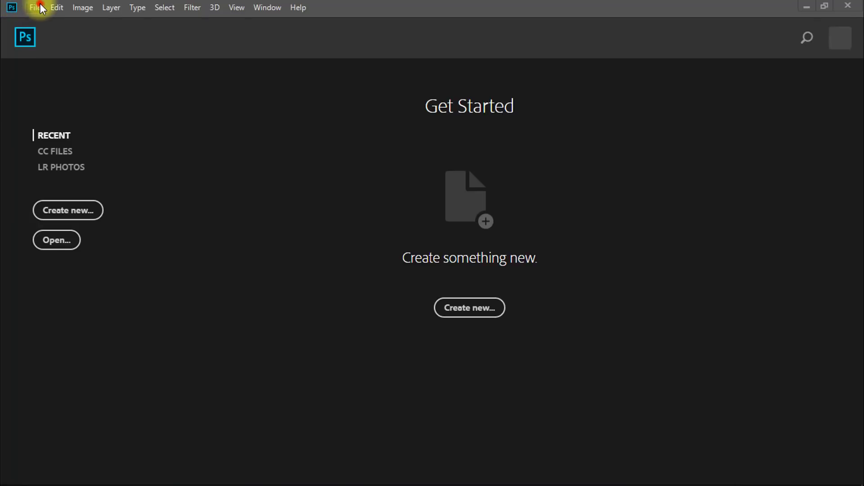
Open tree.jpg and tree 1.jpg together as separate documents.
click(40, 7)
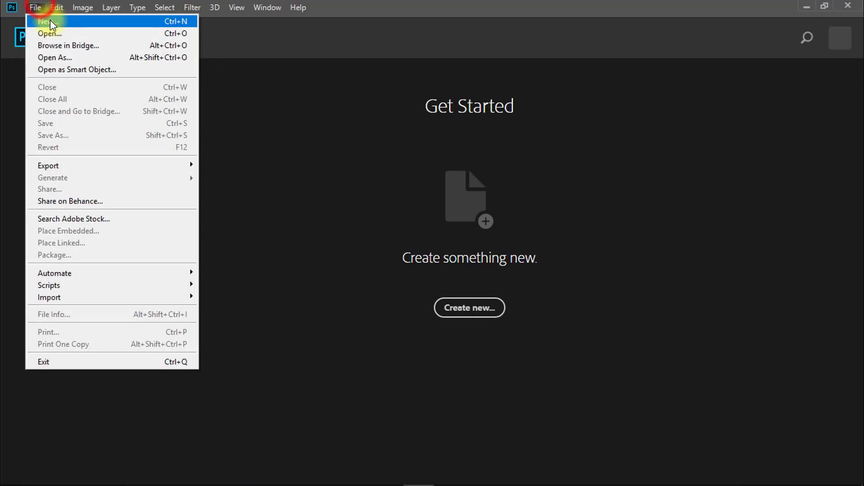
click(50, 30)
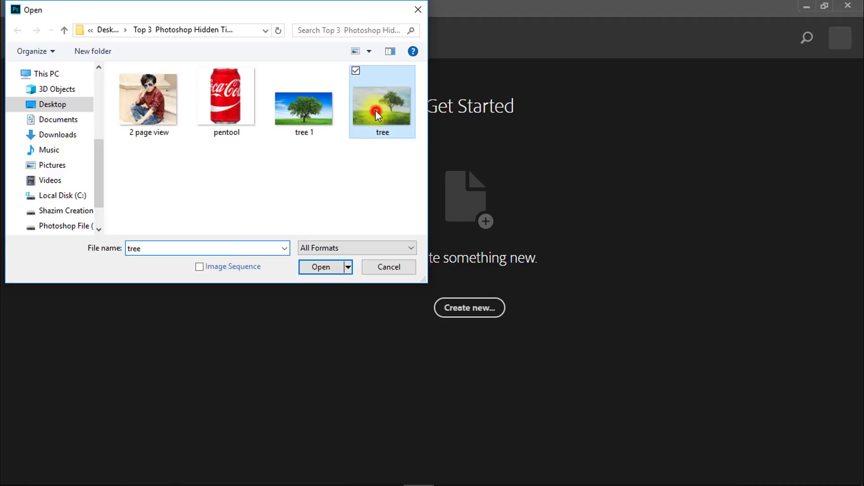
ctrl+click(311, 113)
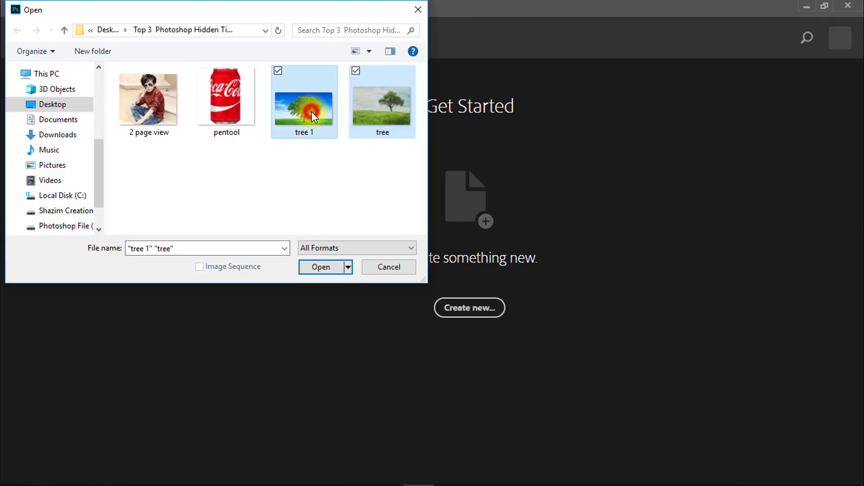
click(330, 266)
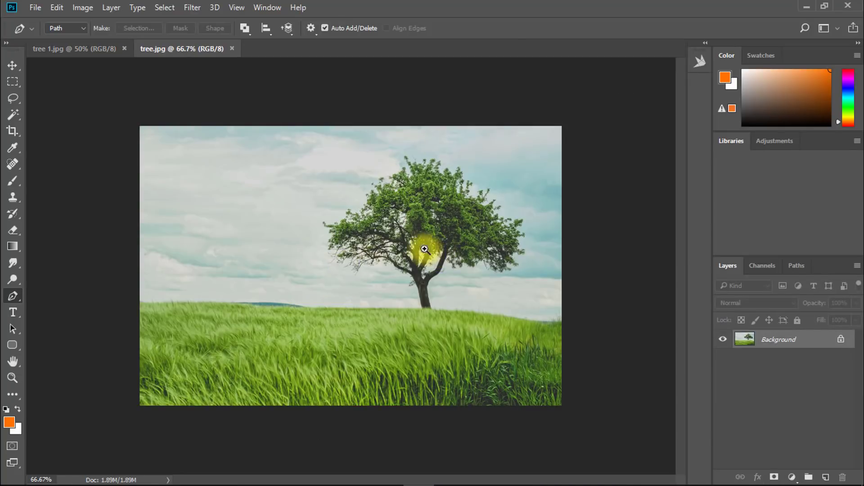
In tree 1.jpg, draw a Rectangular Marquee selection around the tree with a margin.
drag(424, 249, 440, 242)
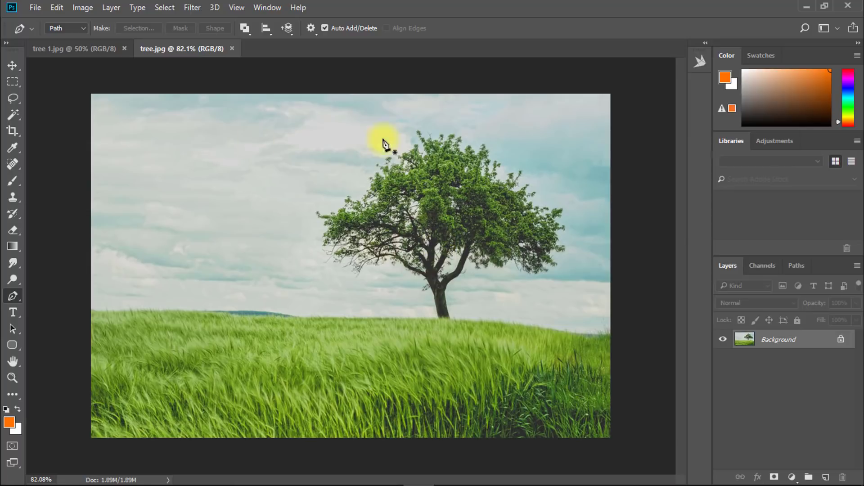
click(86, 50)
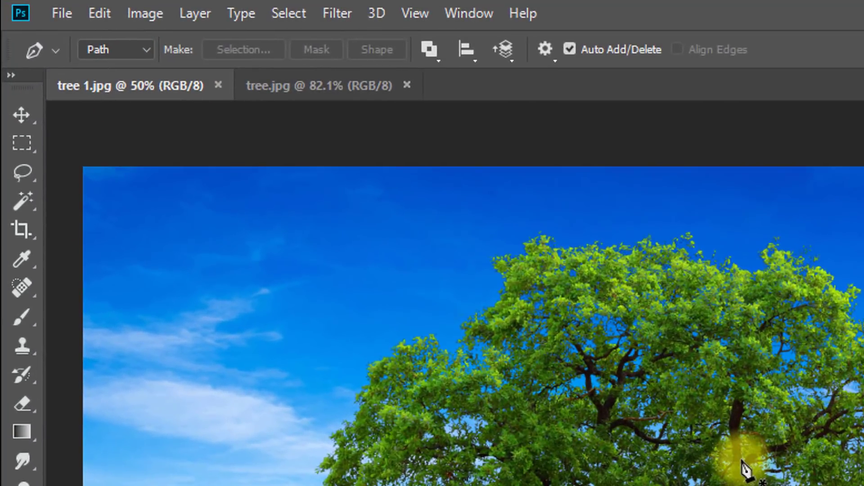
click(23, 142)
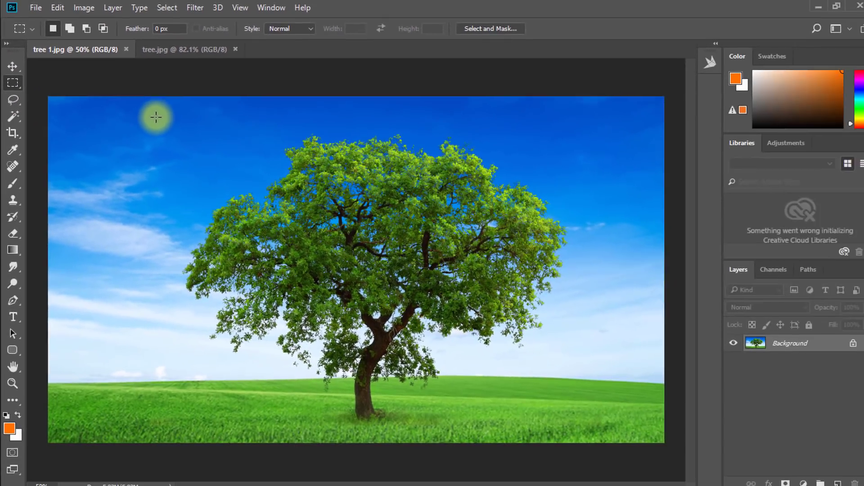
mouse_move(151, 117)
mouse_down()
mouse_move(377, 366)
mouse_move(598, 418)
mouse_up()
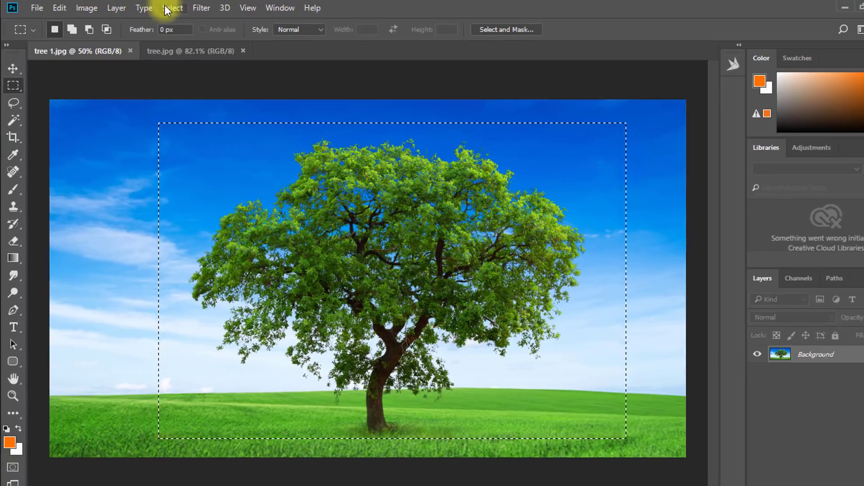
Apply a 100-pixel Feather radius to the rectangular selection around the tree.
click(159, 8)
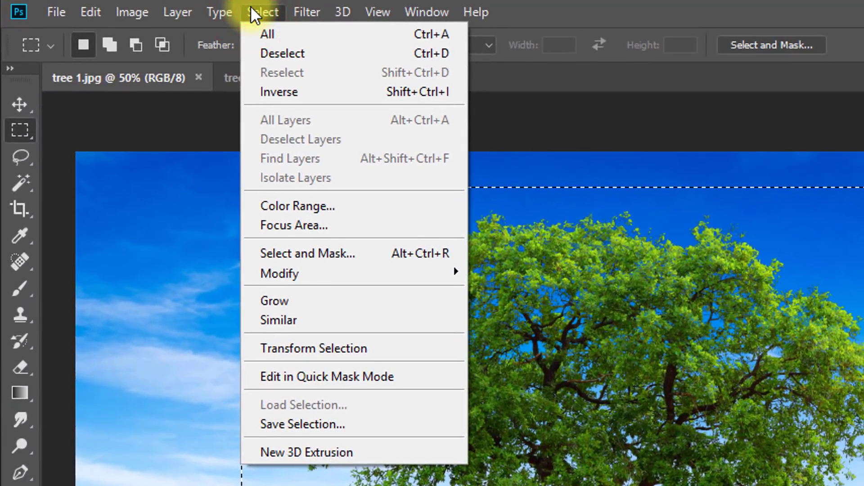
mouse_move(297, 272)
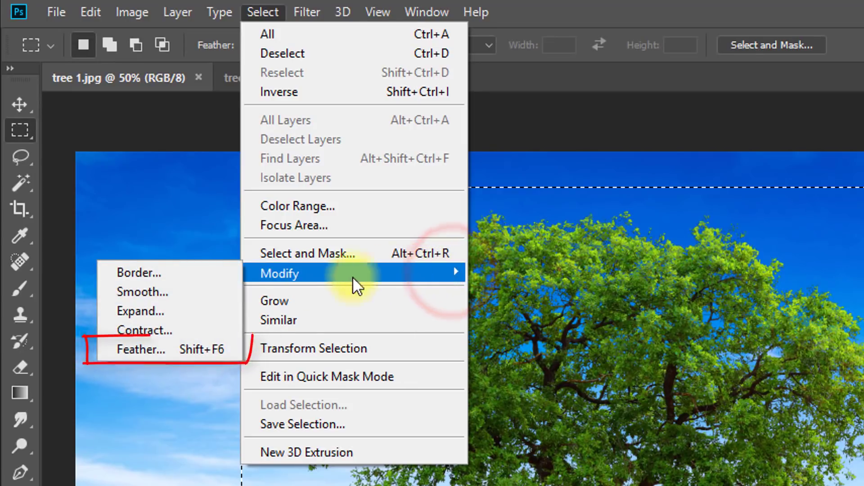
click(190, 350)
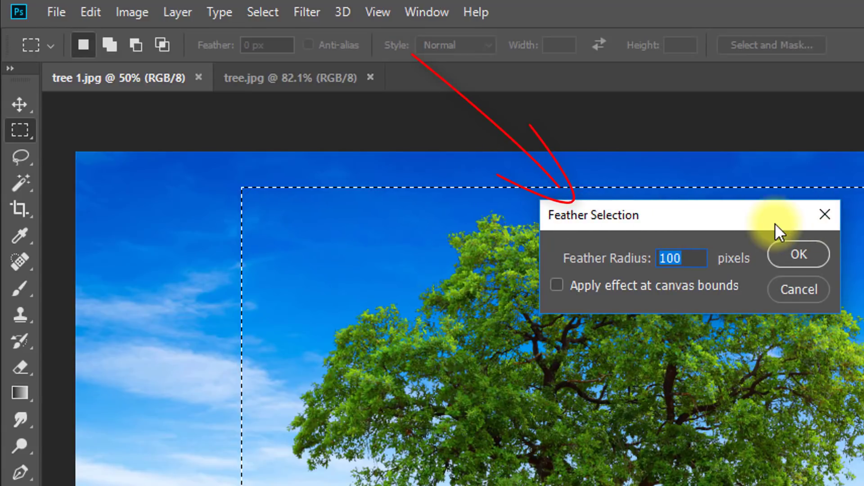
click(794, 253)
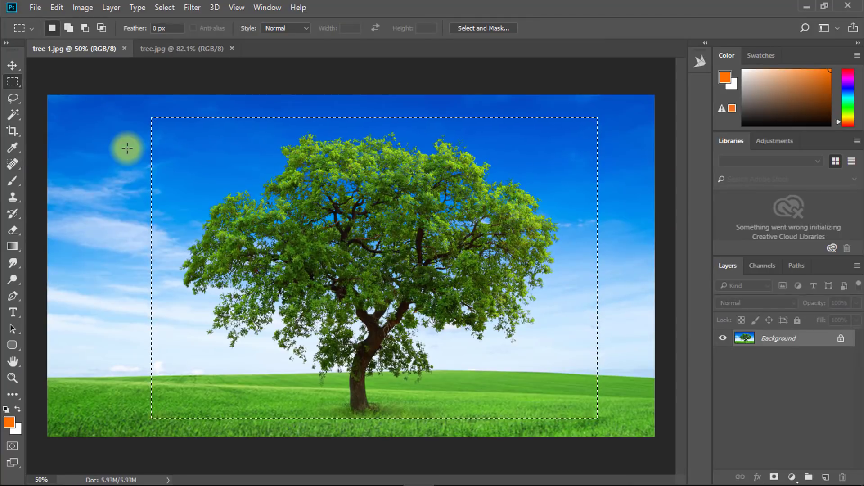
key(shift+F6)
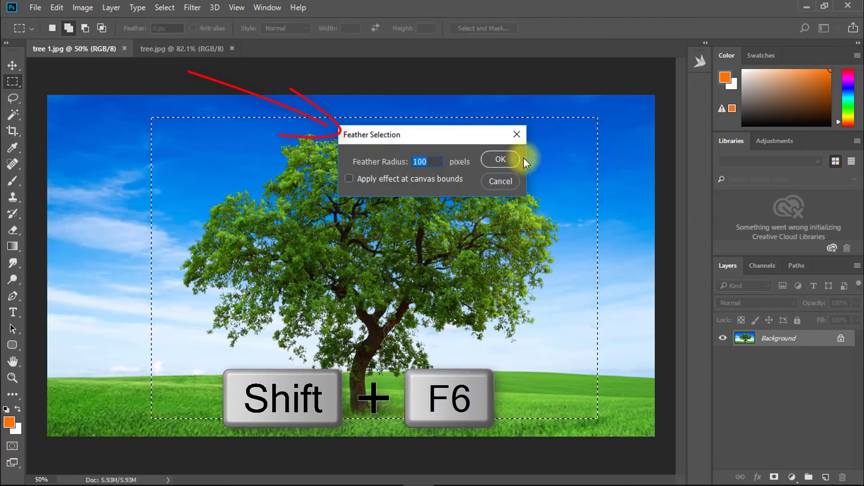
click(517, 134)
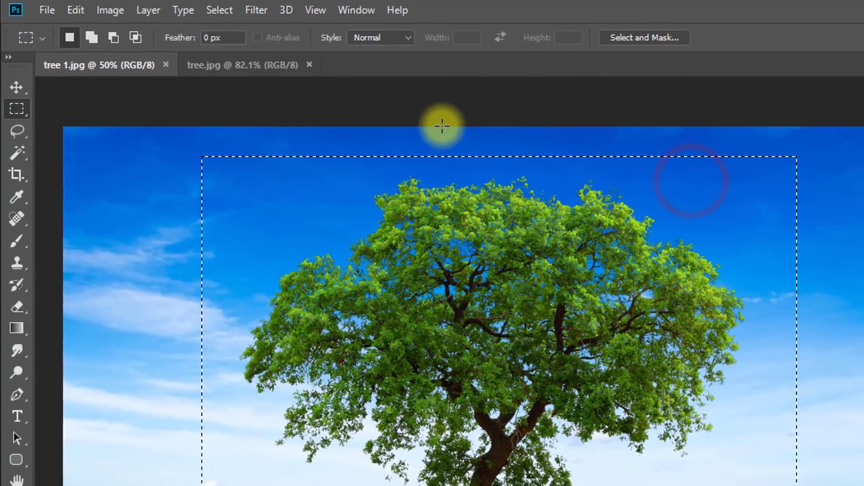
right_click(340, 102)
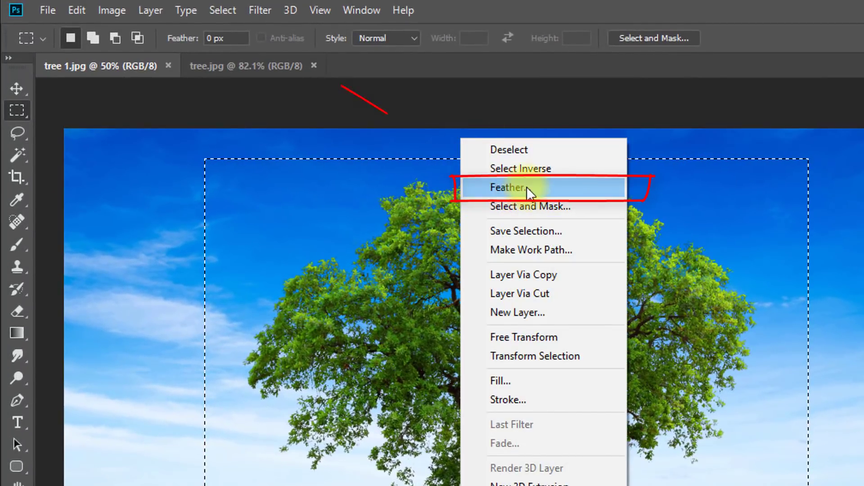
click(527, 187)
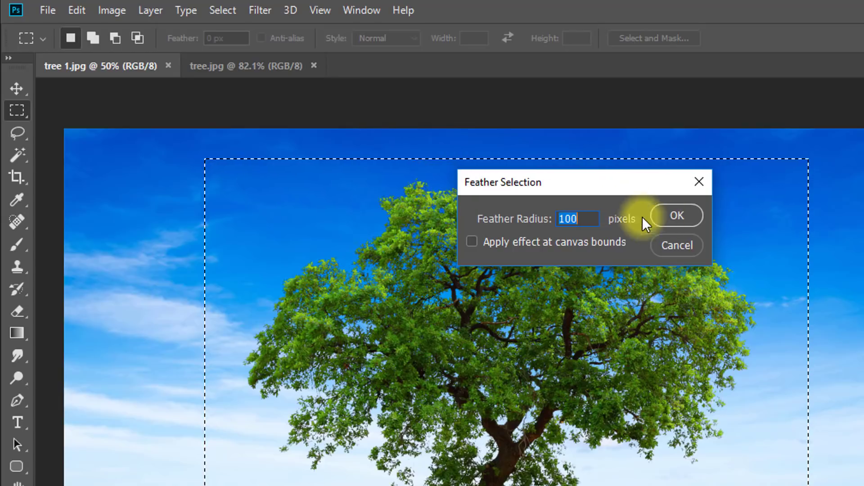
drag(590, 220, 561, 221)
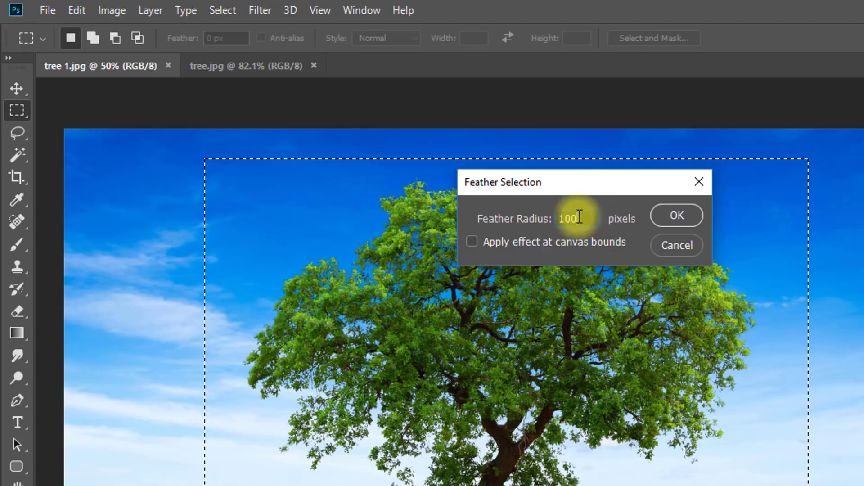
click(674, 214)
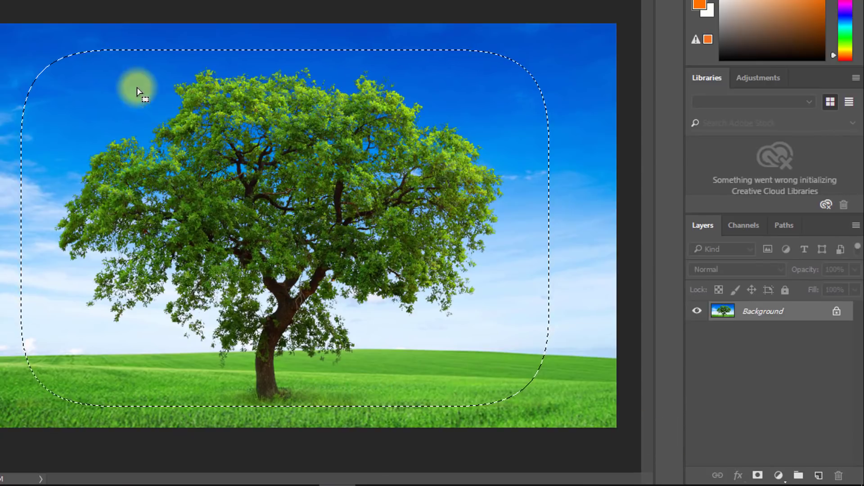
Copy the feathered selection to a new Layer 1 and compare it with the Background hidden.
key(ctrl+j)
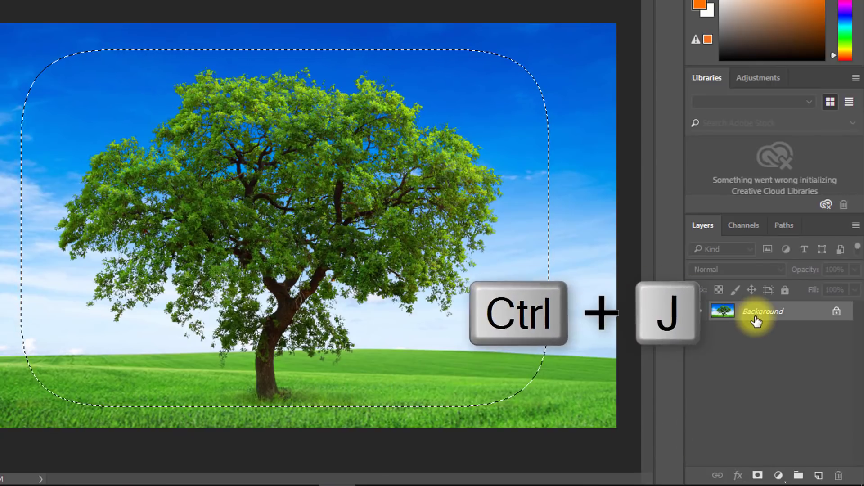
click(697, 332)
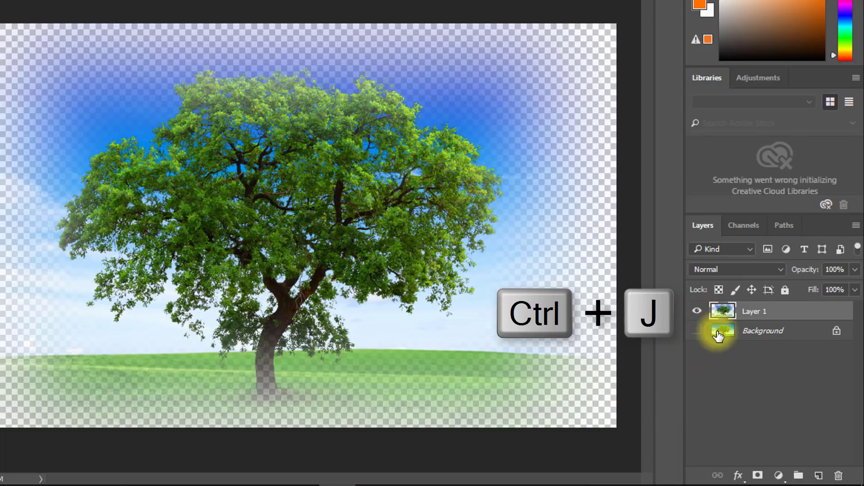
click(698, 331)
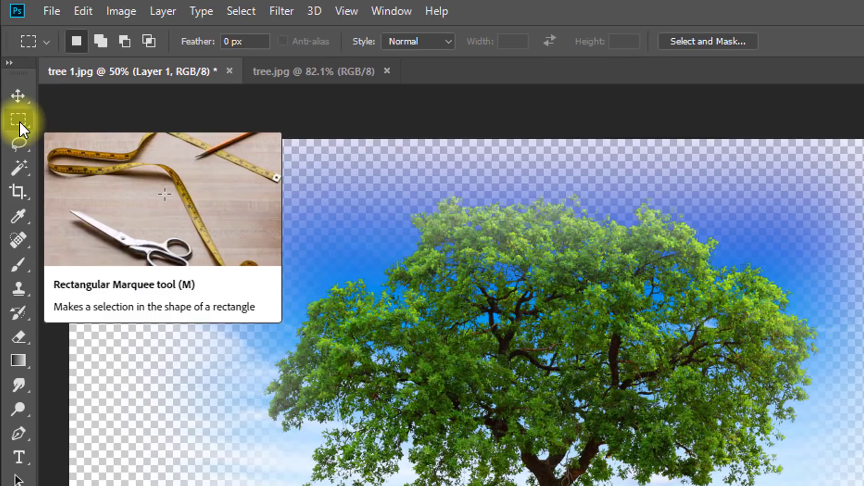
Drag Layer 1 with the Move tool into the tree.jpg canvas.
click(15, 90)
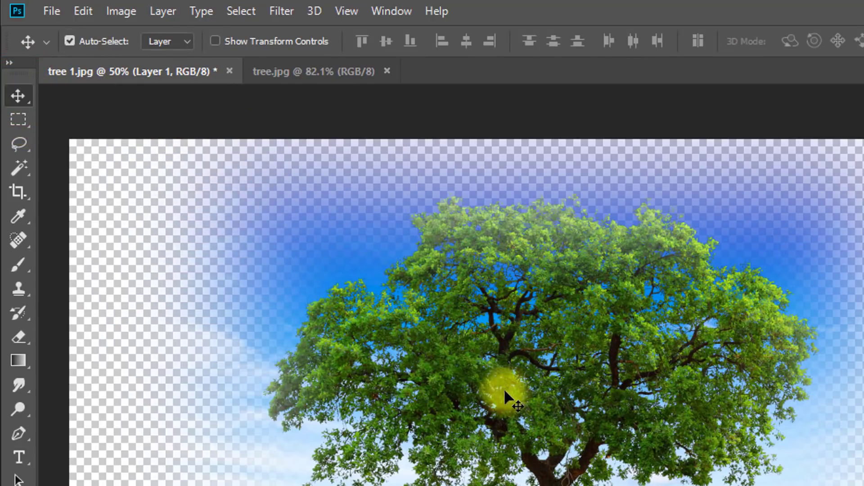
mouse_move(496, 373)
mouse_down()
mouse_move(360, 72)
mouse_move(406, 358)
mouse_up()
drag(388, 475, 386, 472)
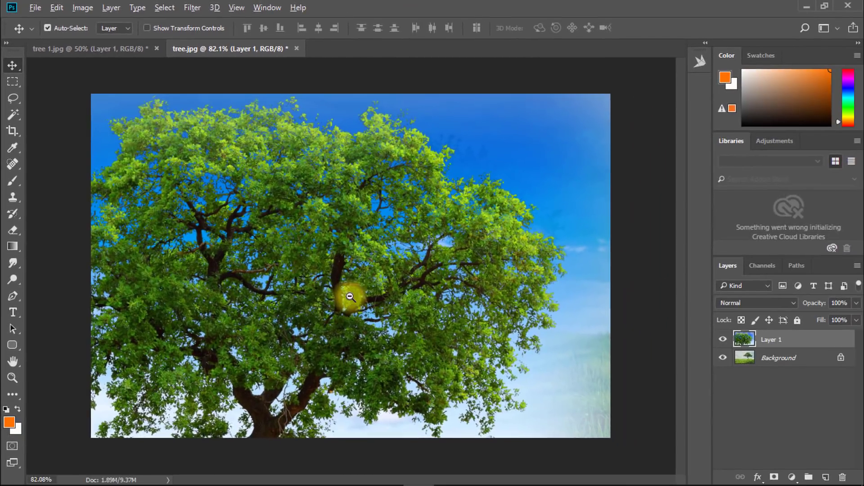
drag(350, 296, 292, 284)
Free-transform the tree layer proportionally smaller and slide it toward the left of tree.jpg.
key(ctrl+a)
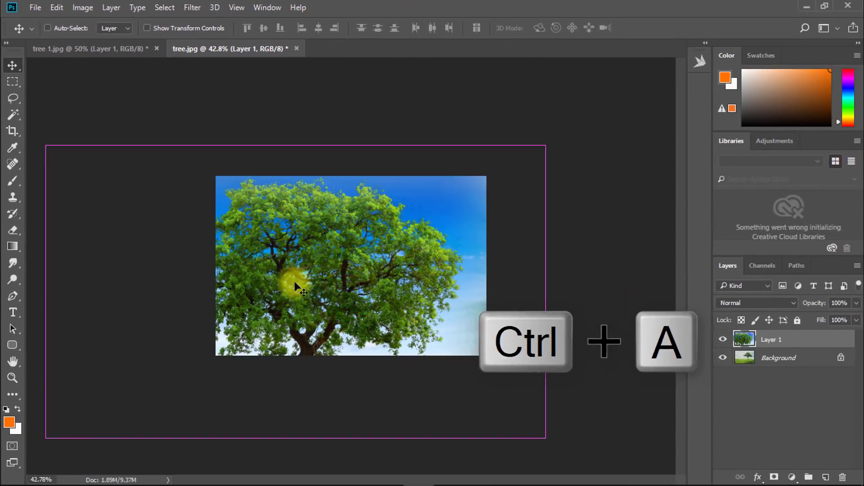
key(ctrl+t)
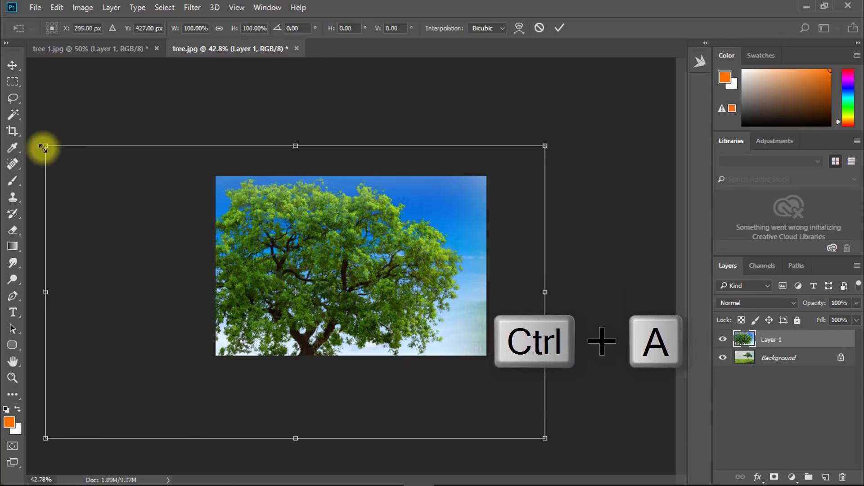
key(alt+shift)
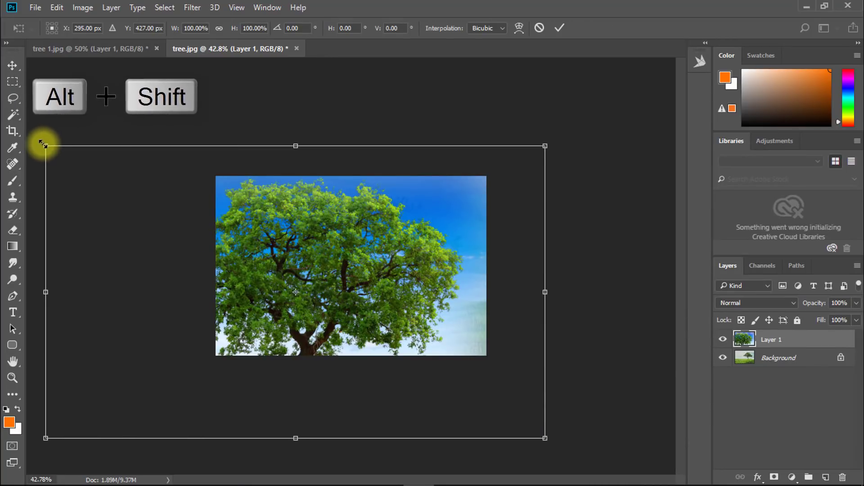
drag(41, 146, 149, 188)
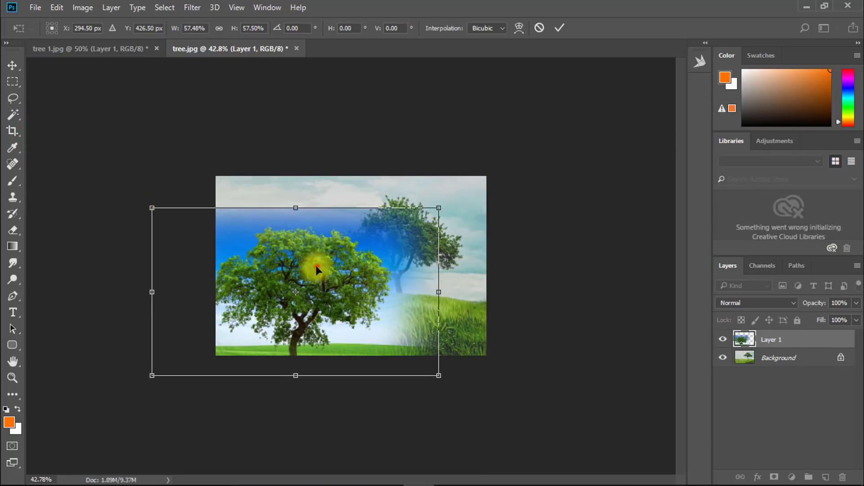
mouse_move(319, 243)
mouse_down()
mouse_move(328, 201)
mouse_move(320, 217)
mouse_up()
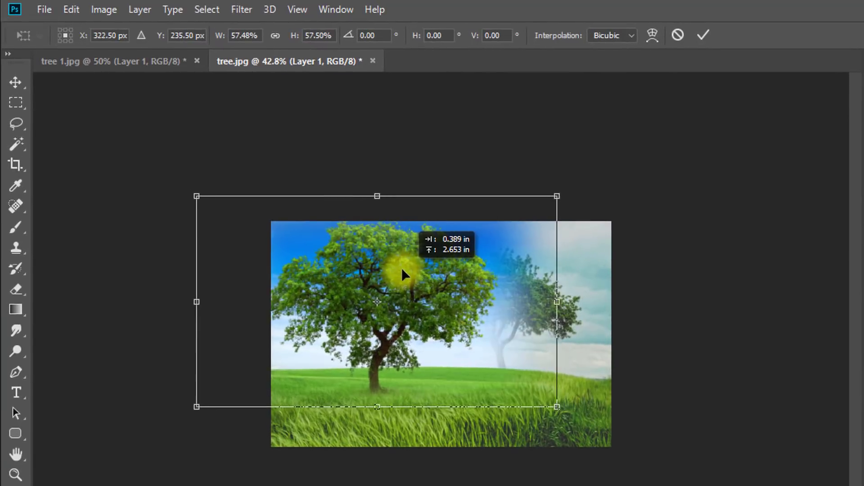
drag(402, 270, 328, 270)
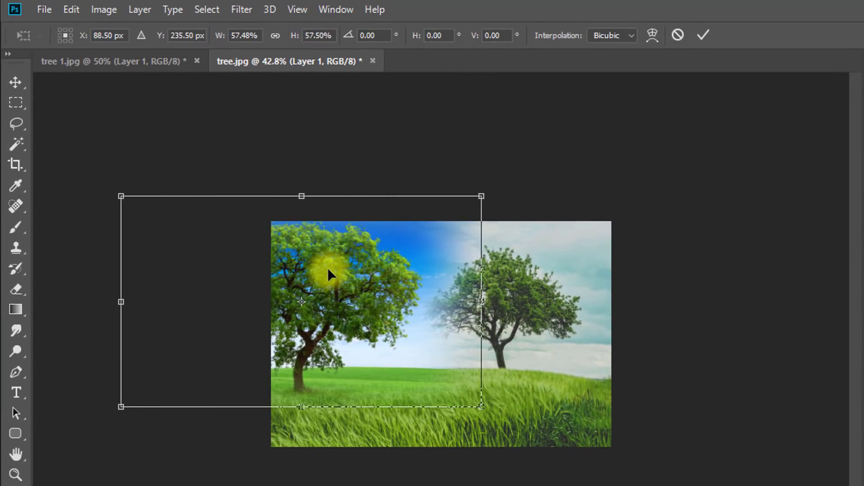
Fine-tune the tree layer to about 57% size, commit it, and zoom in on the grass at its base.
scroll(327, 270, up, 3)
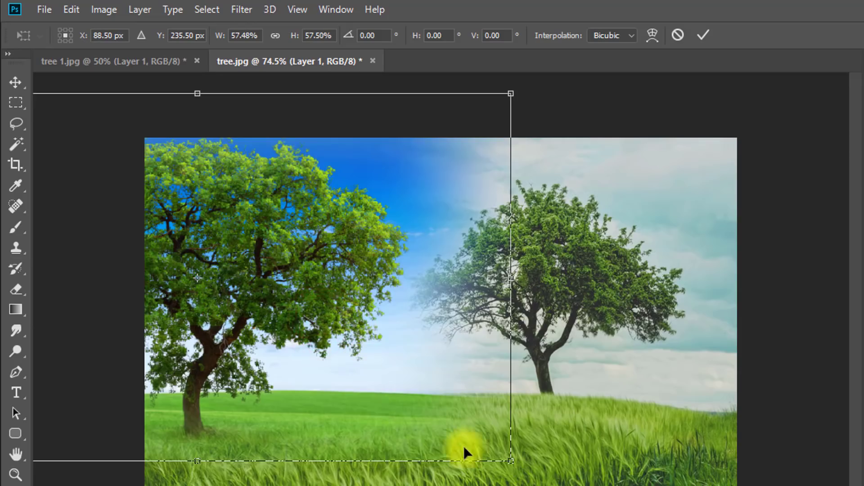
drag(511, 460, 512, 461)
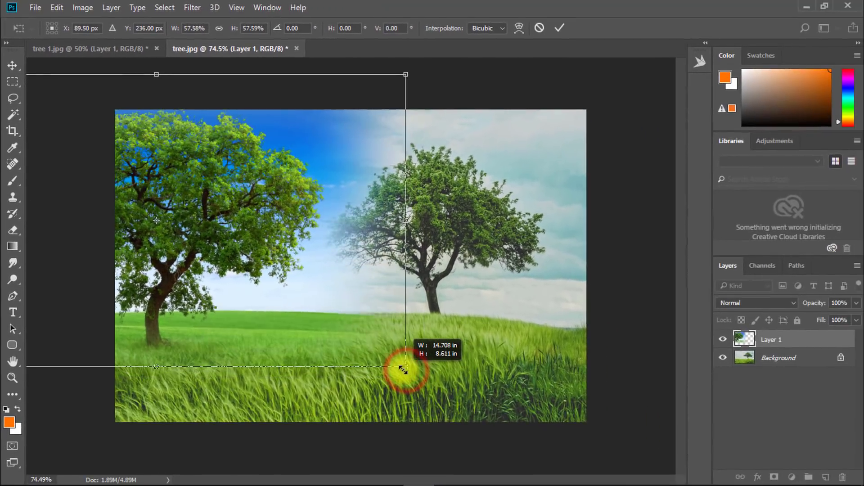
drag(403, 369, 400, 366)
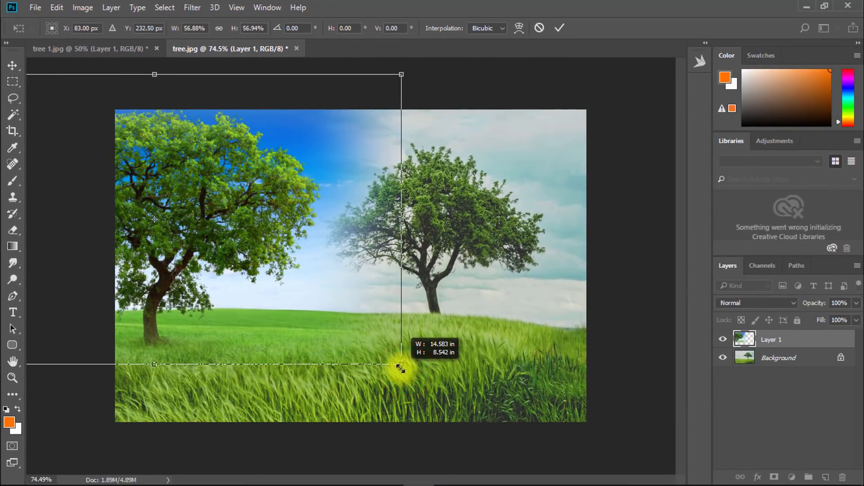
key(Return)
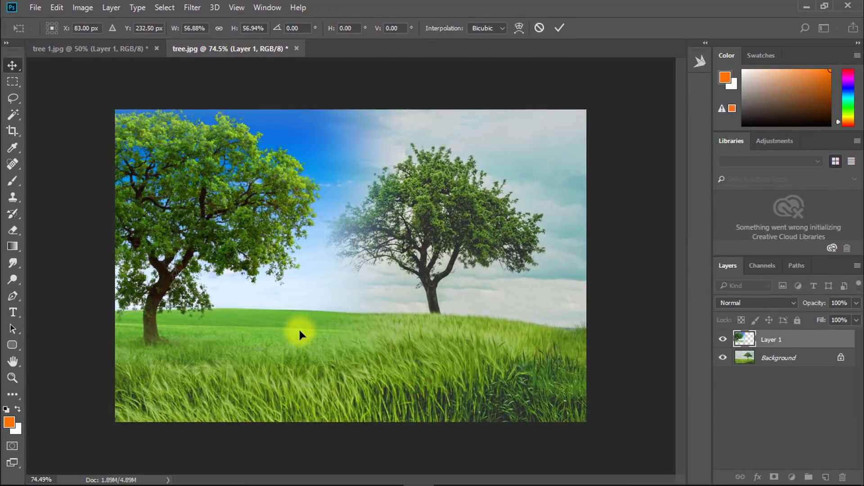
drag(158, 303, 210, 305)
click(207, 380)
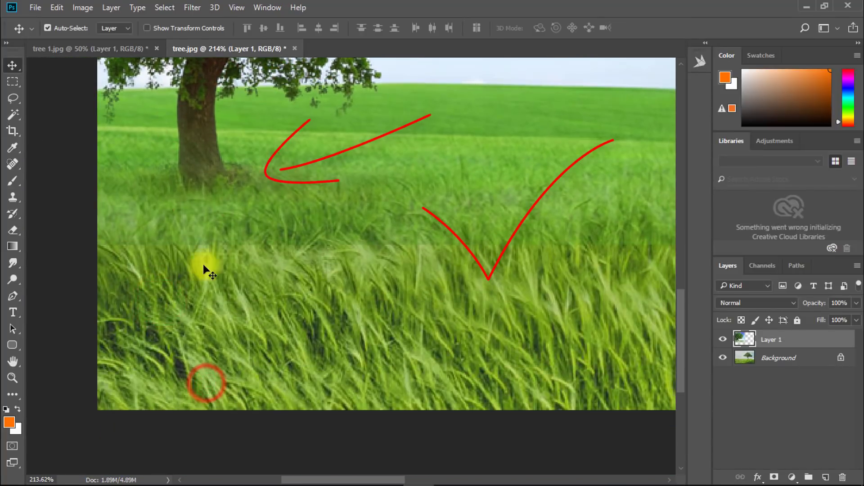
Enlarge the tree layer to about 136%, position it over the grassy field, and commit.
alt+click(236, 230)
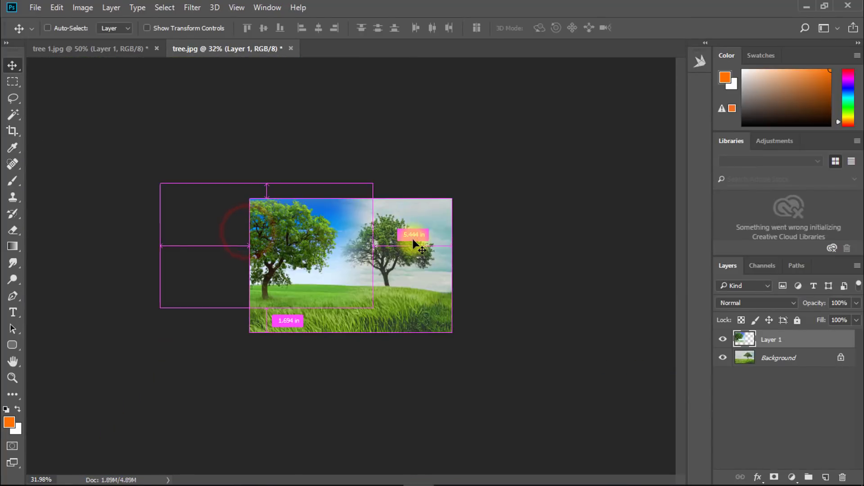
key(ctrl+t)
drag(373, 302, 440, 350)
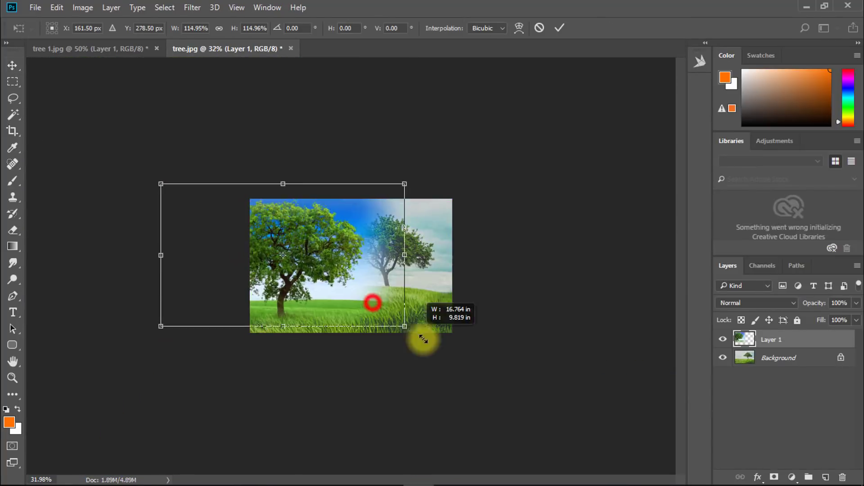
mouse_move(388, 283)
mouse_down()
mouse_move(435, 250)
mouse_move(434, 227)
mouse_up()
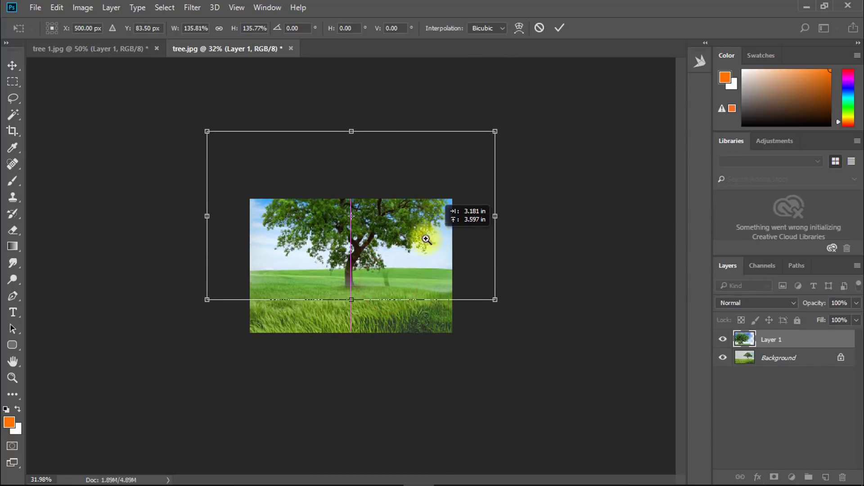
scroll(405, 252, up, 5)
mouse_move(398, 266)
mouse_down()
mouse_move(409, 340)
mouse_move(385, 256)
mouse_move(391, 310)
mouse_move(386, 302)
mouse_up()
key(Return)
click(347, 365)
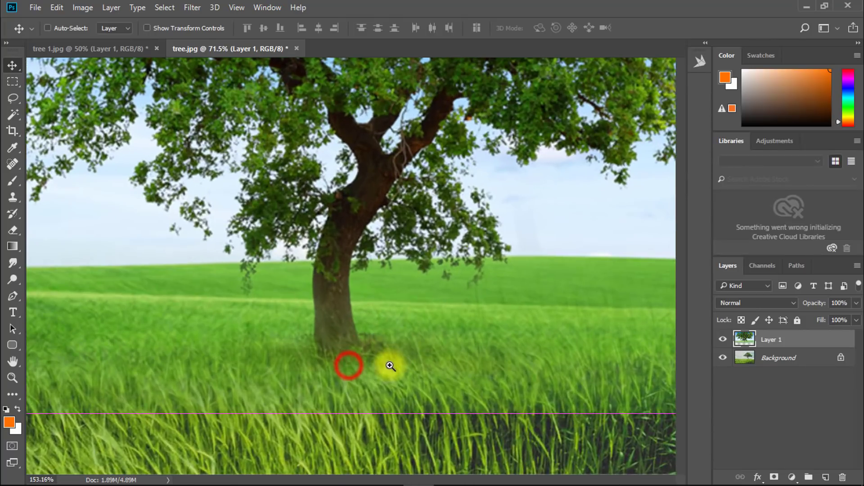
alt+click(421, 340)
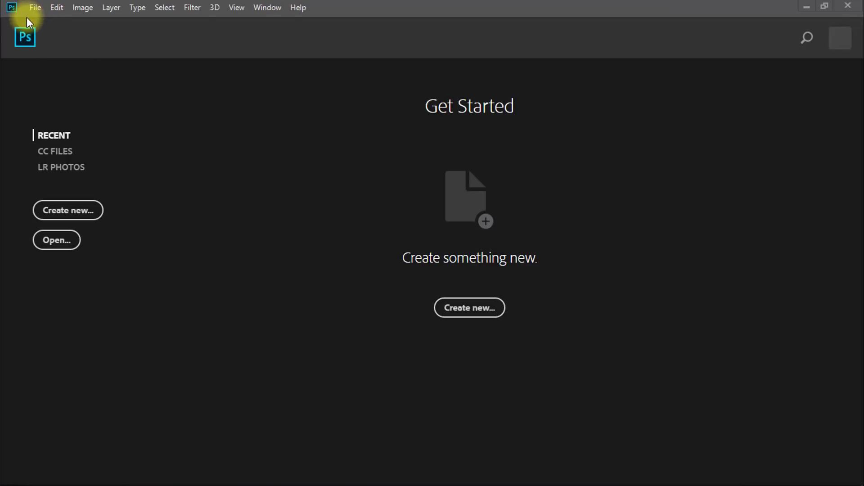
Open 2 page view.jpg, the boy-in-sunglasses photo, and zoom in on it.
click(35, 7)
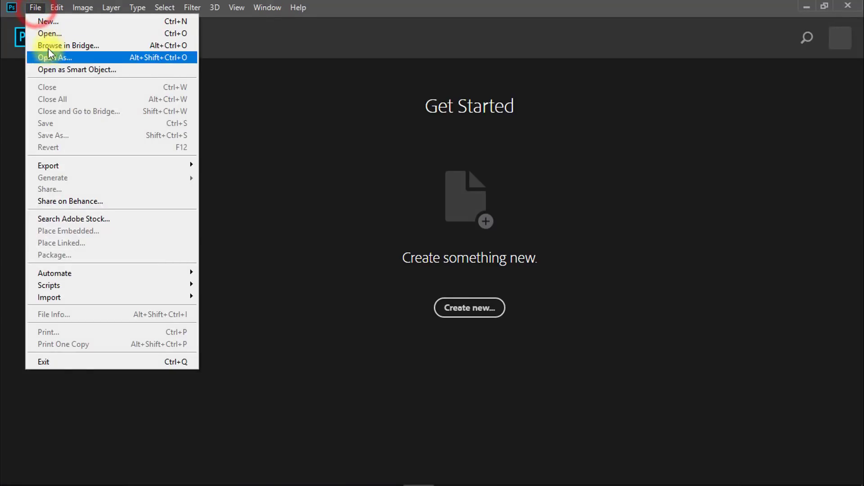
click(44, 34)
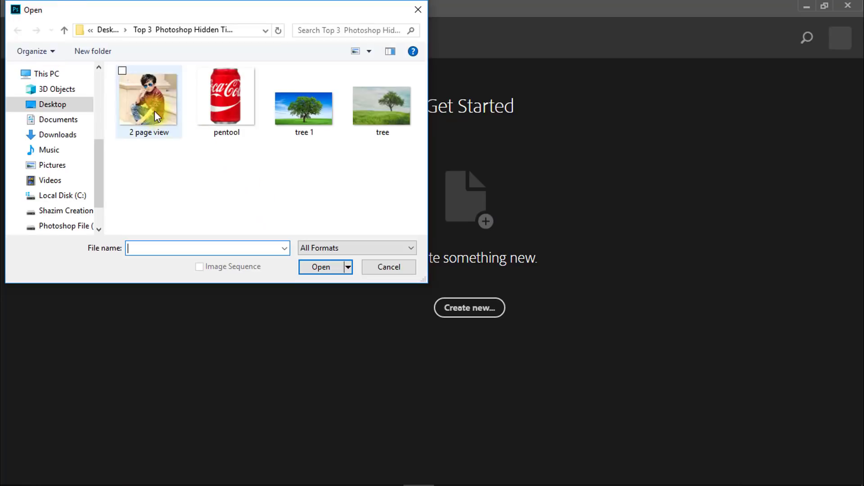
click(153, 108)
click(323, 266)
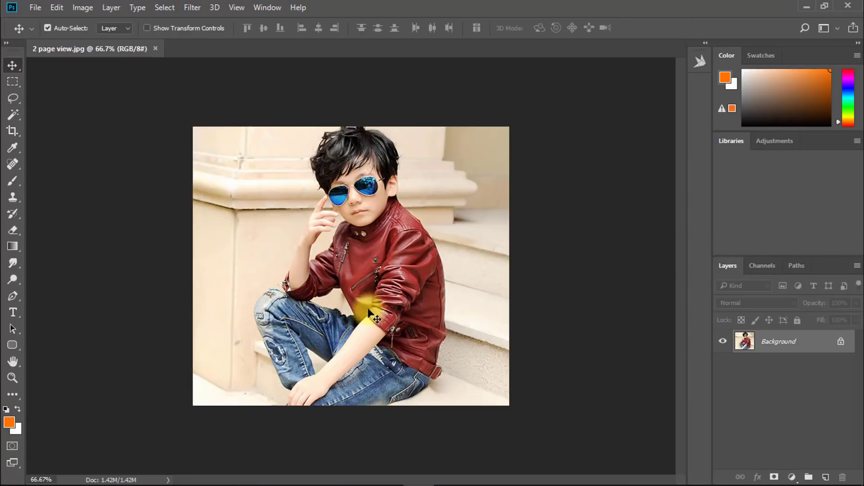
mouse_move(359, 217)
mouse_down()
mouse_move(414, 211)
mouse_move(386, 205)
mouse_up()
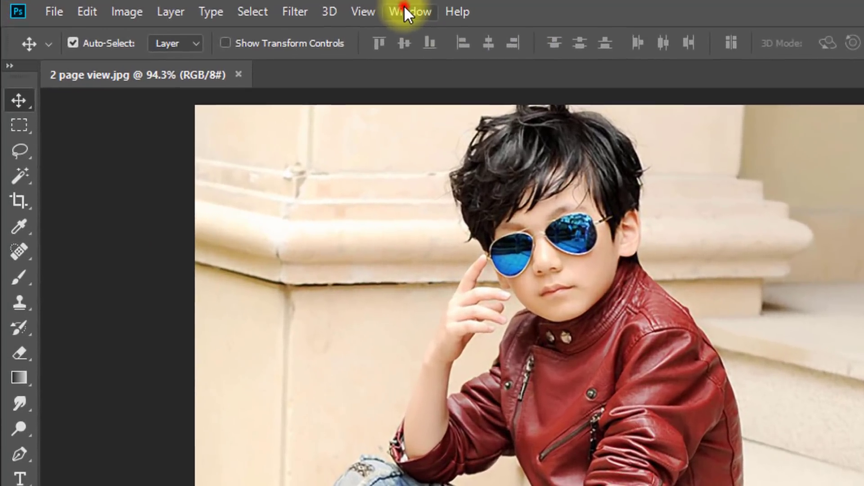
click(270, 8)
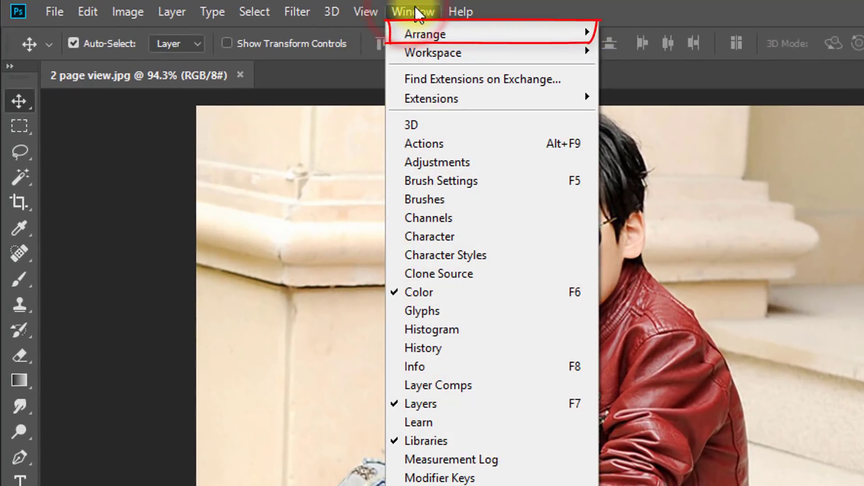
mouse_move(425, 34)
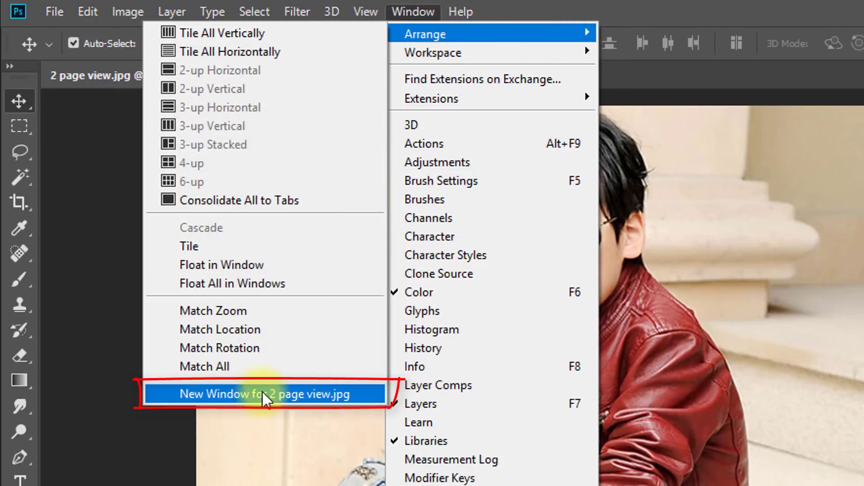
Create a second window of 2 page view.jpg and arrange both windows 2-up Vertical.
click(223, 392)
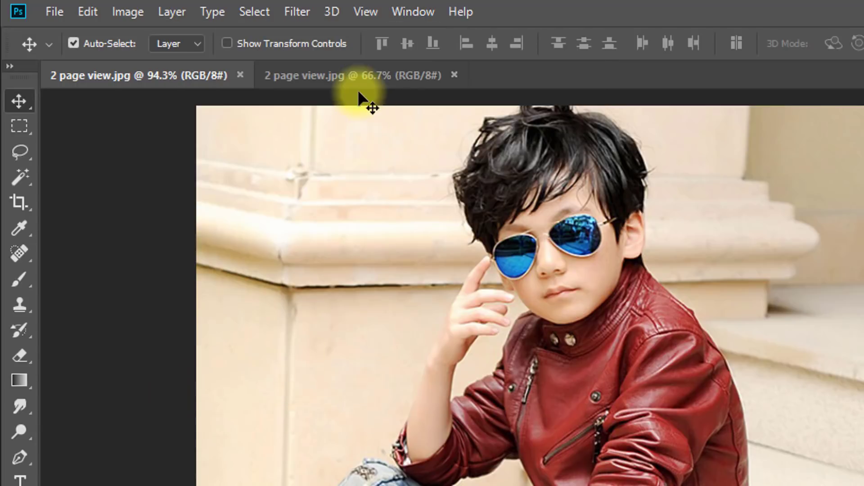
click(344, 75)
click(211, 75)
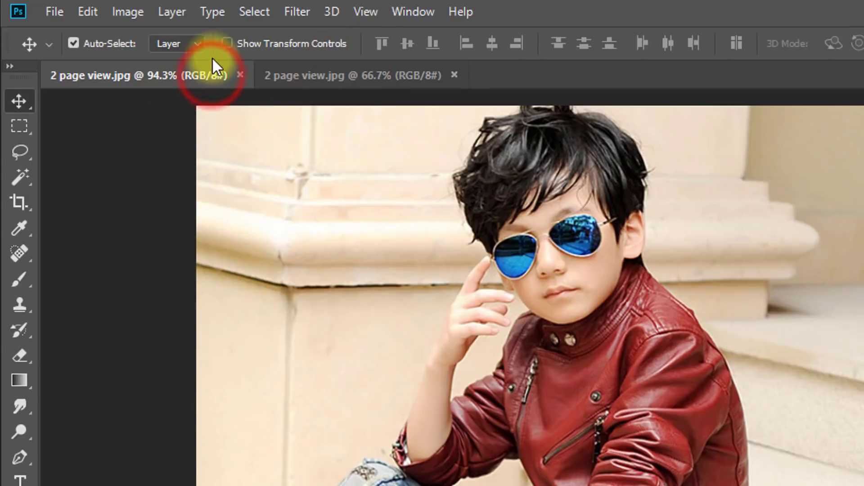
click(410, 10)
mouse_move(482, 17)
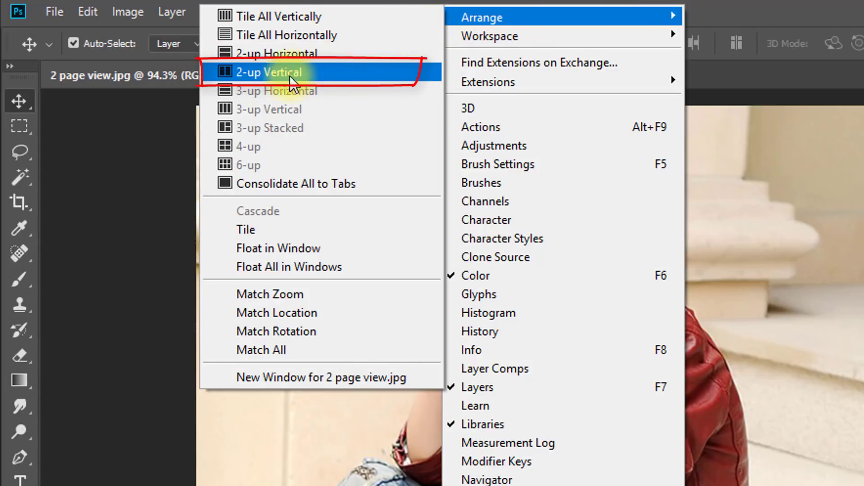
click(267, 74)
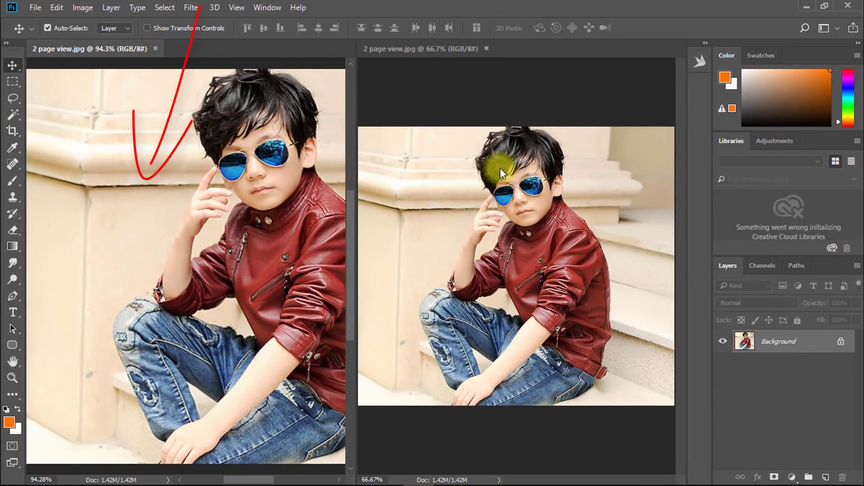
Zoom the right view to 187% on the boy's face and the left view to 110%.
click(515, 194)
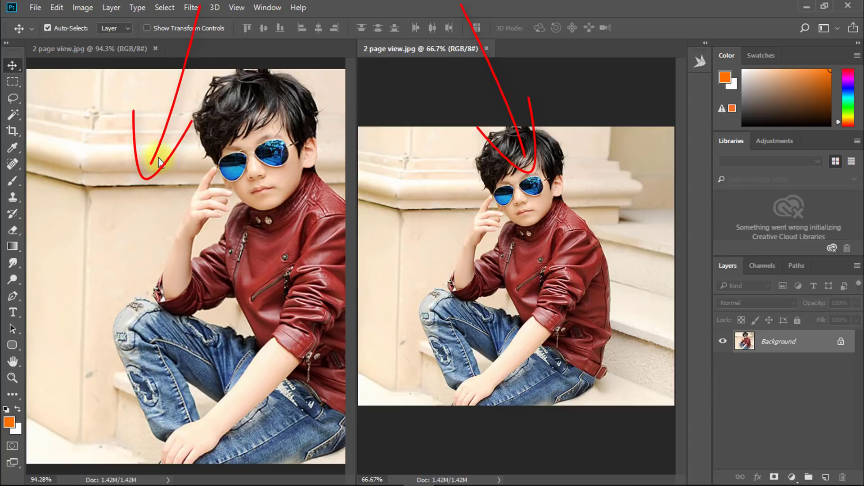
key(ctrl)
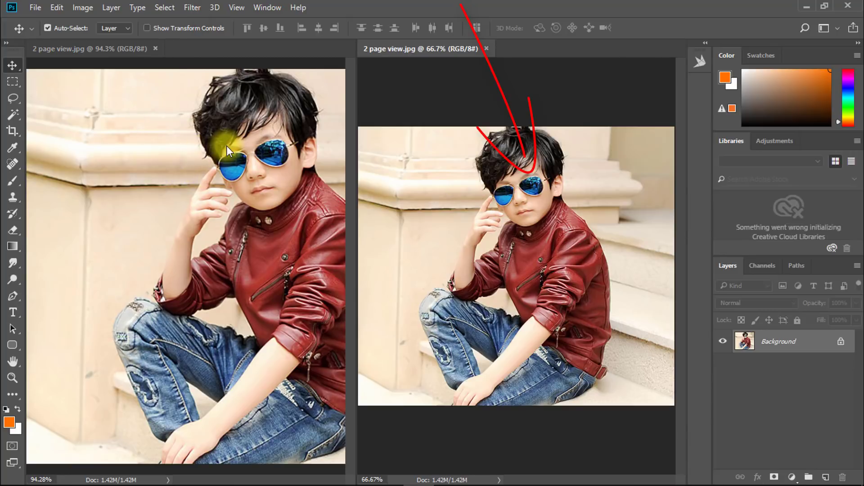
click(210, 162)
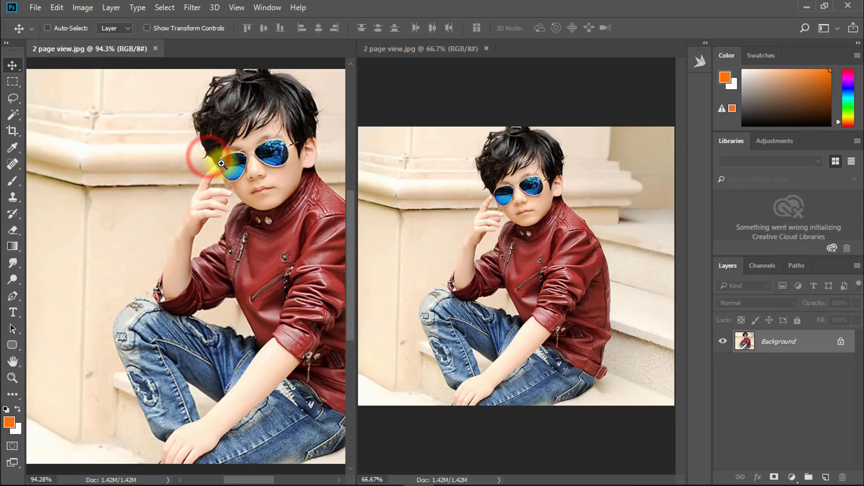
click(220, 164)
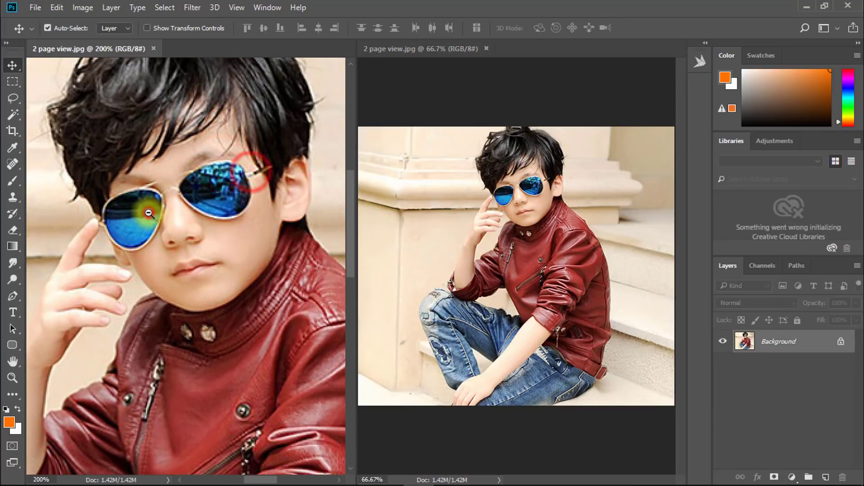
alt+click(234, 166)
click(548, 207)
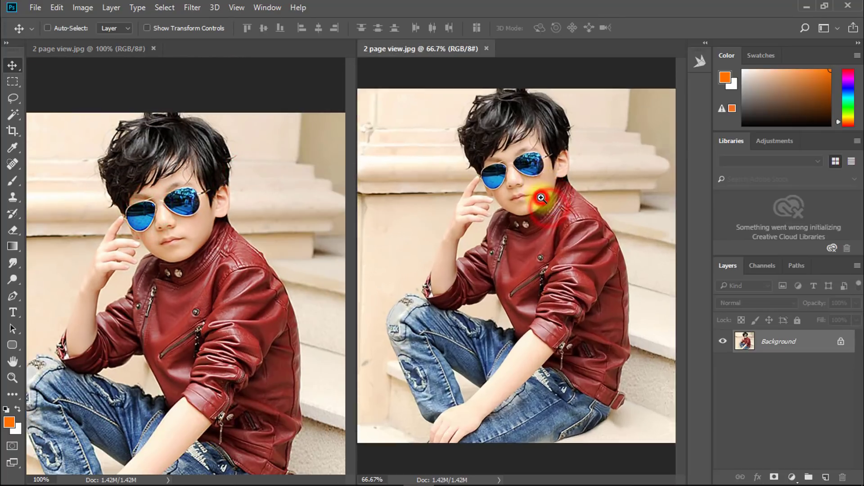
drag(524, 205, 550, 201)
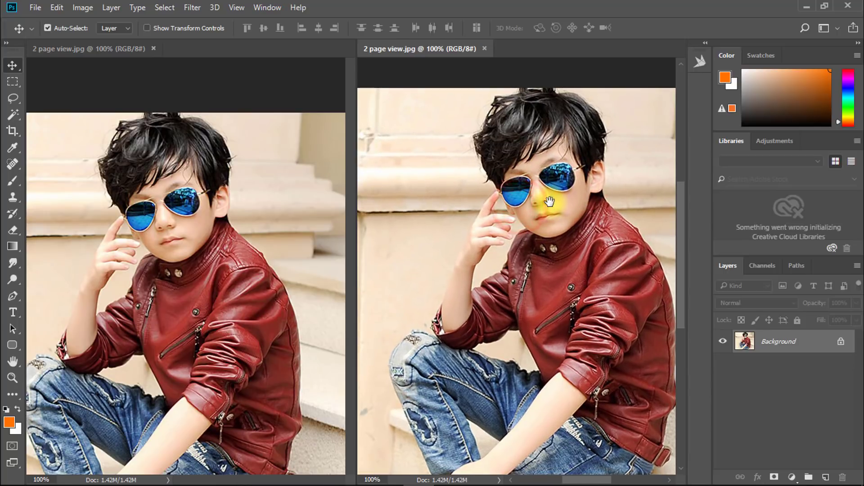
mouse_move(539, 168)
mouse_down()
mouse_move(578, 193)
mouse_move(549, 211)
mouse_up()
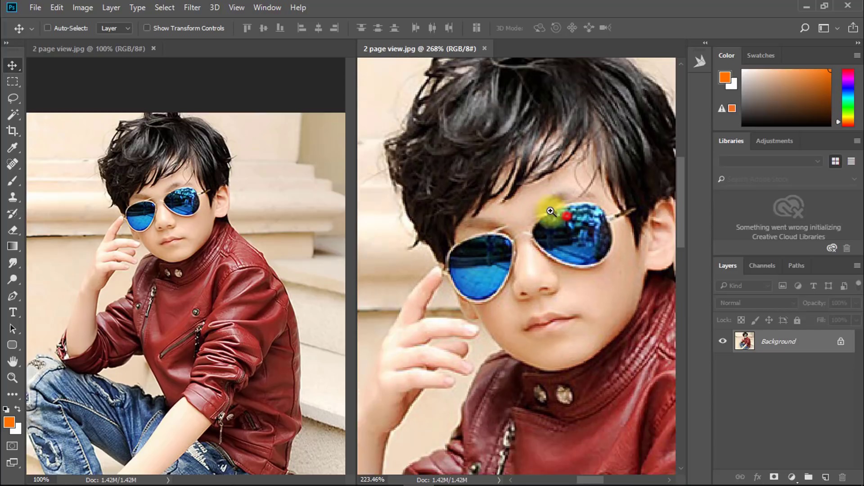
click(212, 209)
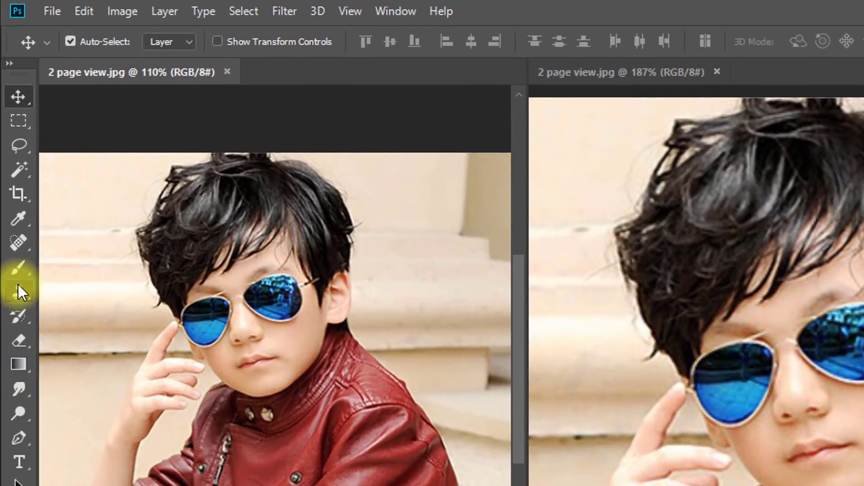
Select the Brush tool, add an empty Layer 1, and set foreground colour to ff5a00.
click(17, 268)
click(74, 266)
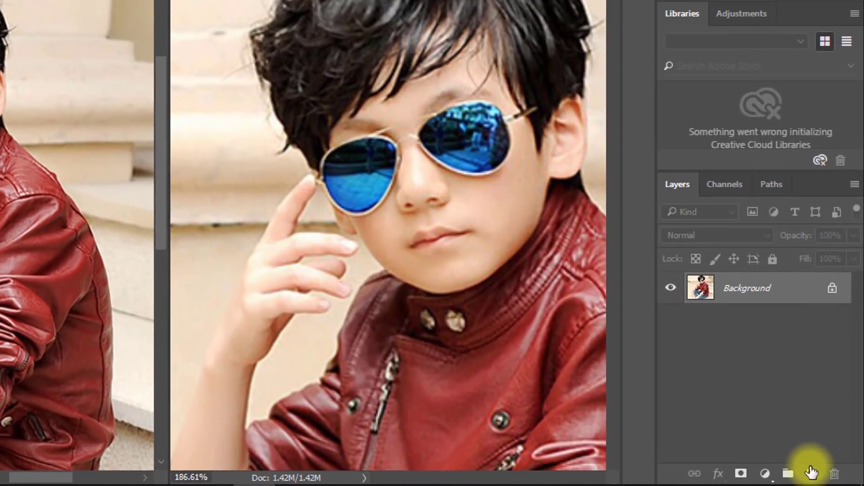
click(839, 484)
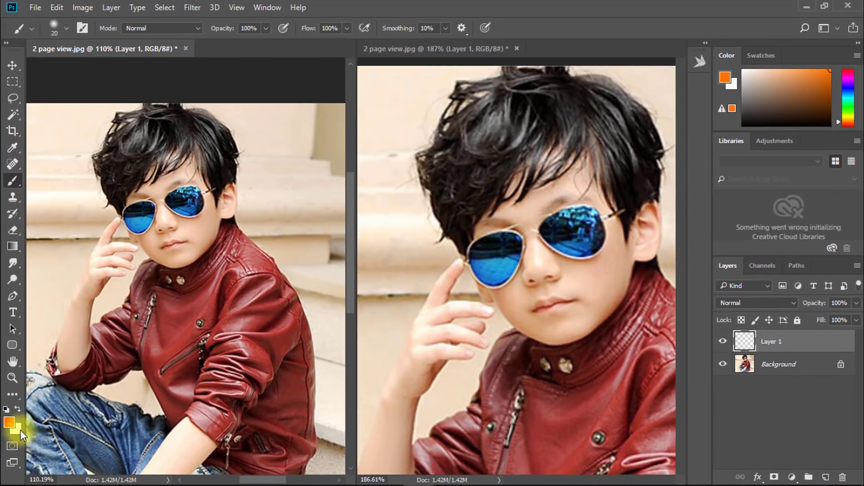
click(8, 422)
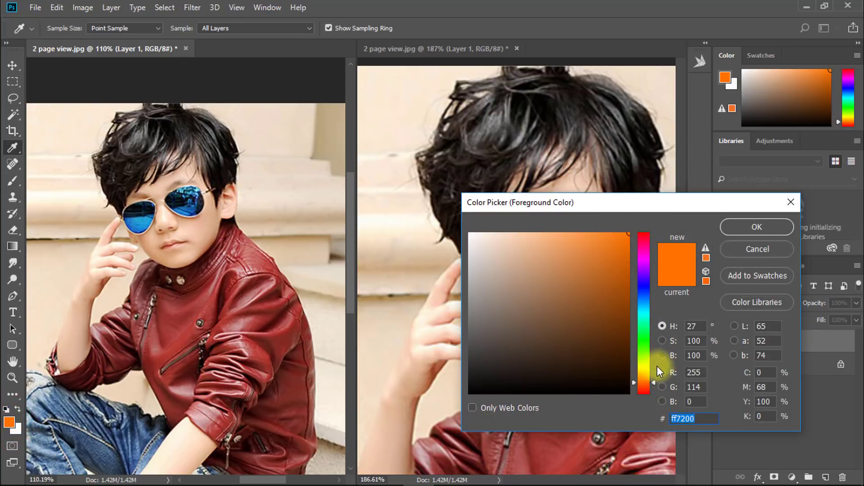
click(652, 384)
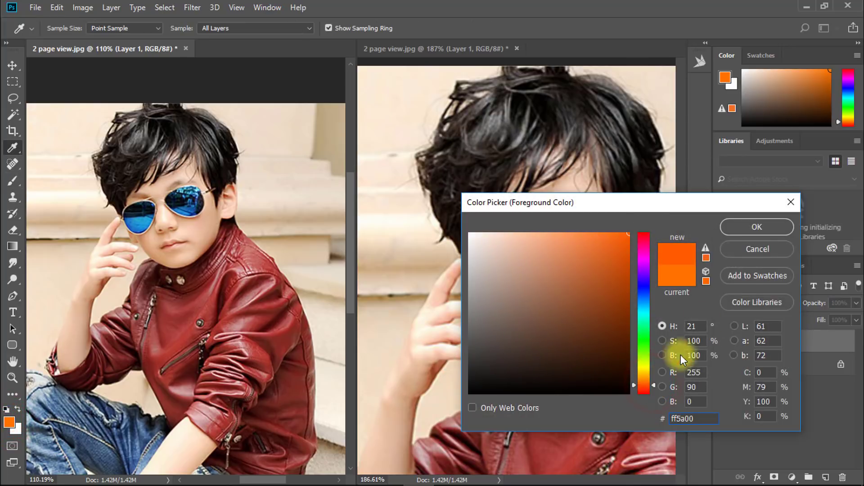
click(730, 230)
With brush size 35, paint orange streaks over the left and right of the hair.
key(b)
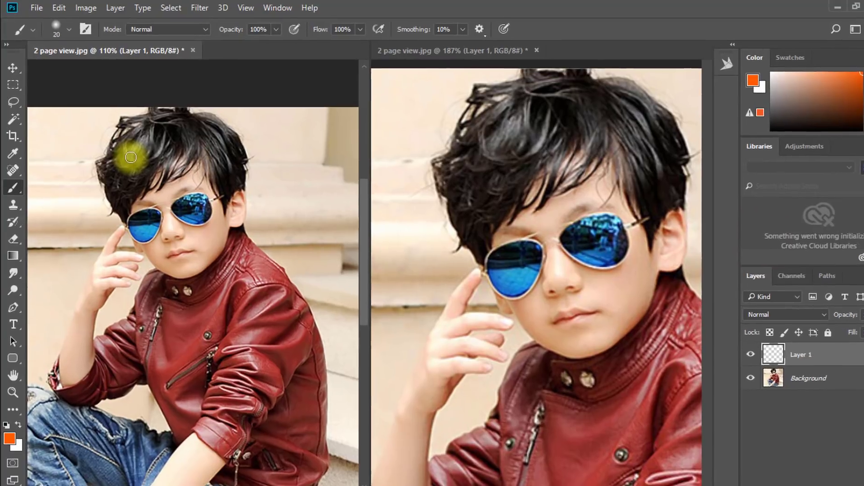
key(bracketright)
key(bracketright)
key(bracketright)
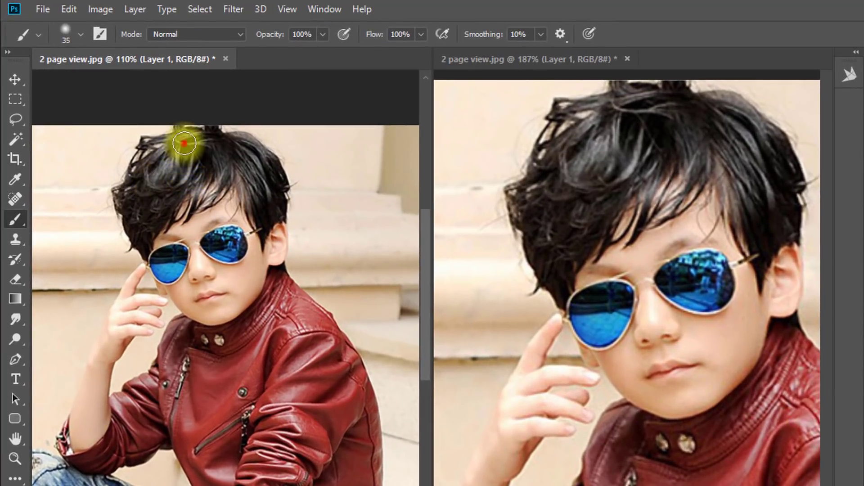
drag(184, 144, 151, 213)
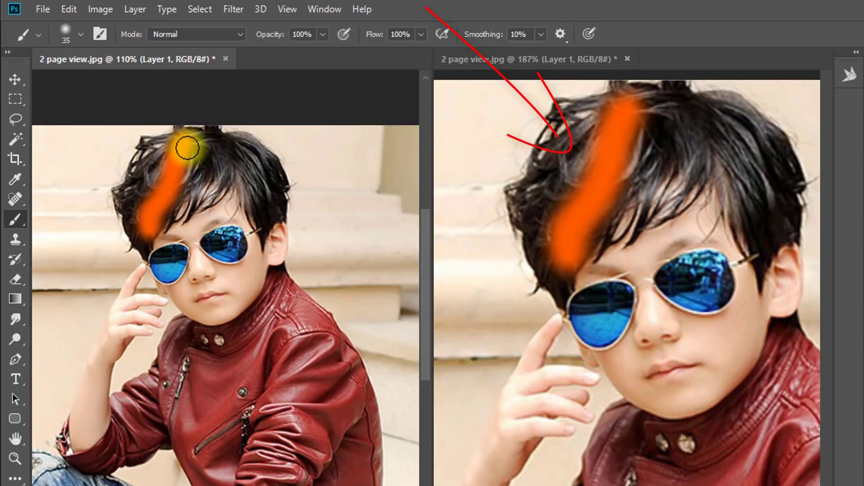
mouse_move(187, 145)
mouse_down()
mouse_move(180, 185)
mouse_move(154, 232)
mouse_up()
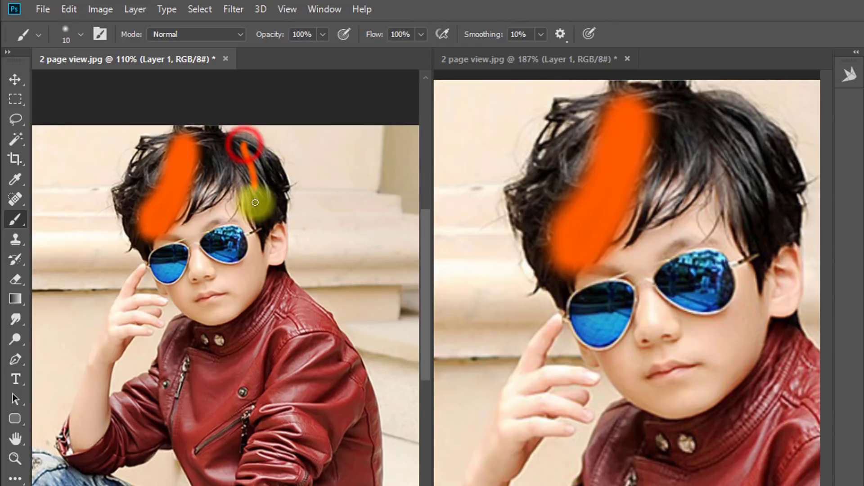
drag(243, 145, 254, 208)
drag(242, 145, 250, 188)
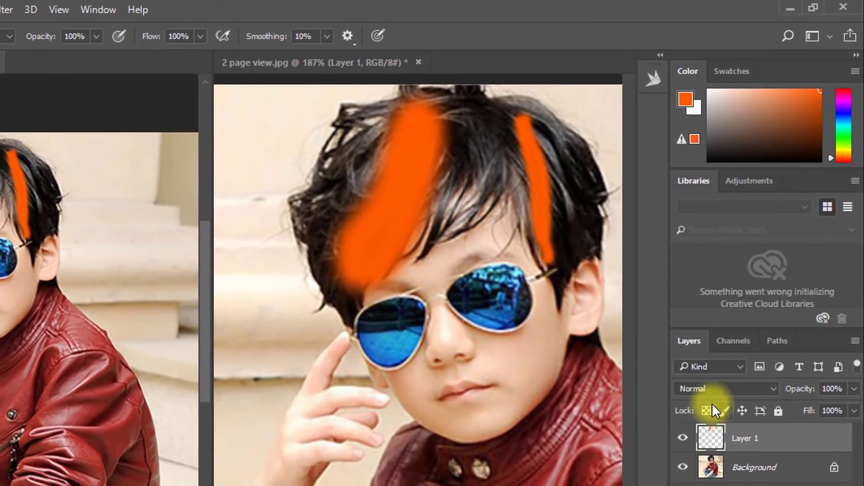
Set Layer 1's blend mode to Color and nudge the orange highlights into place.
click(740, 303)
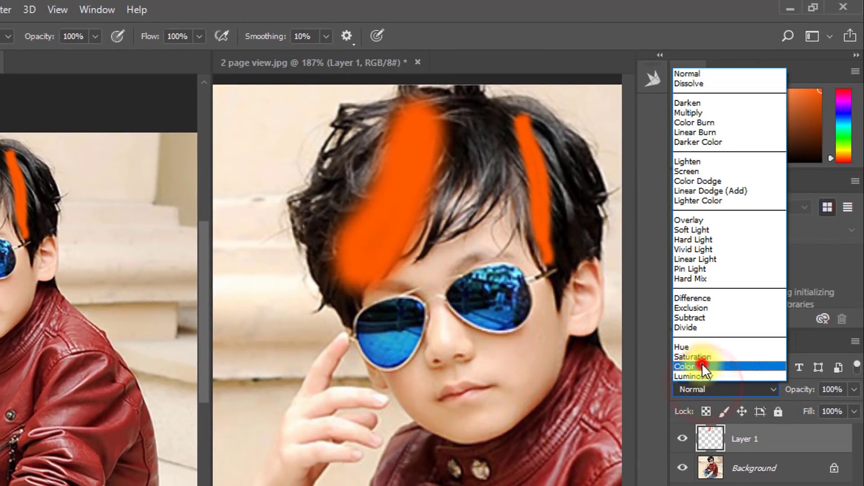
click(701, 364)
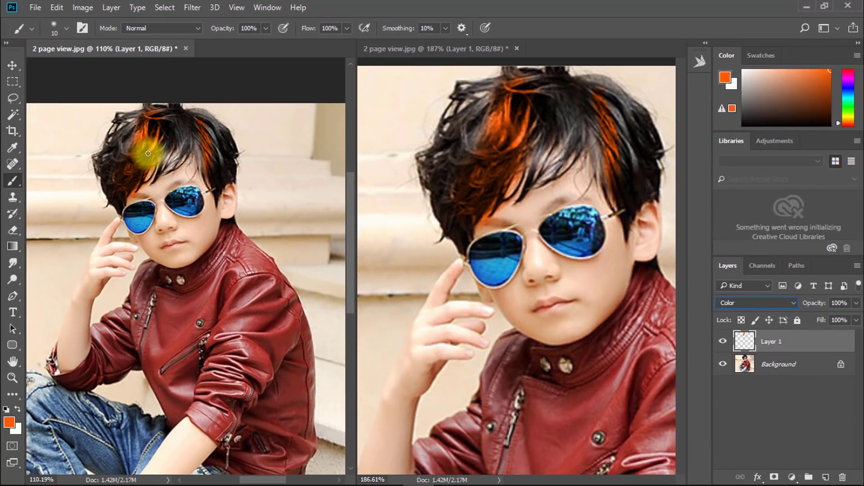
click(13, 67)
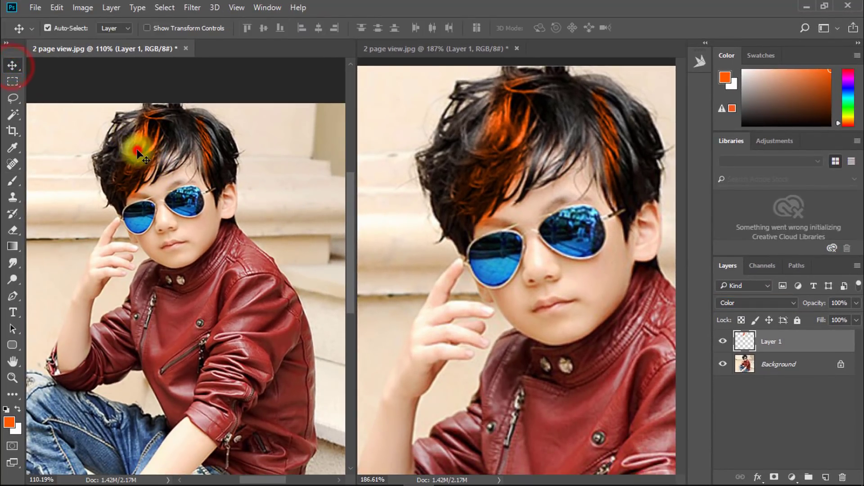
drag(135, 145, 132, 142)
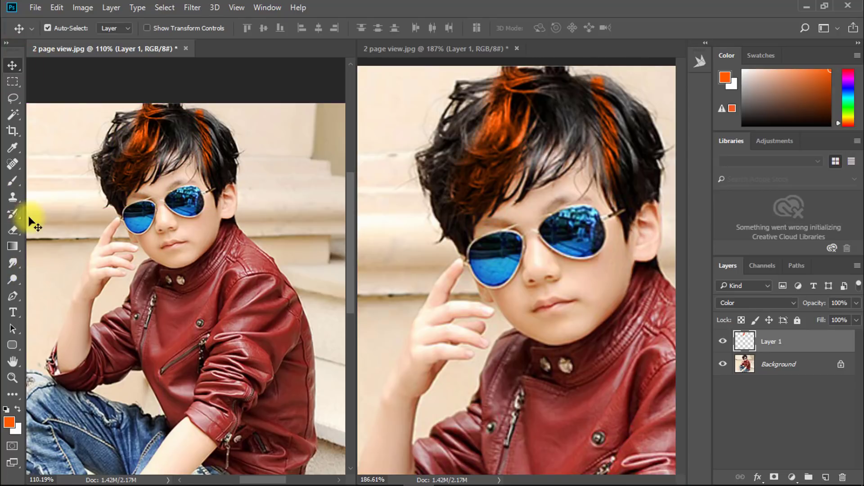
With brush size 25, paint more orange highlights near the top and right of the hair.
key(b)
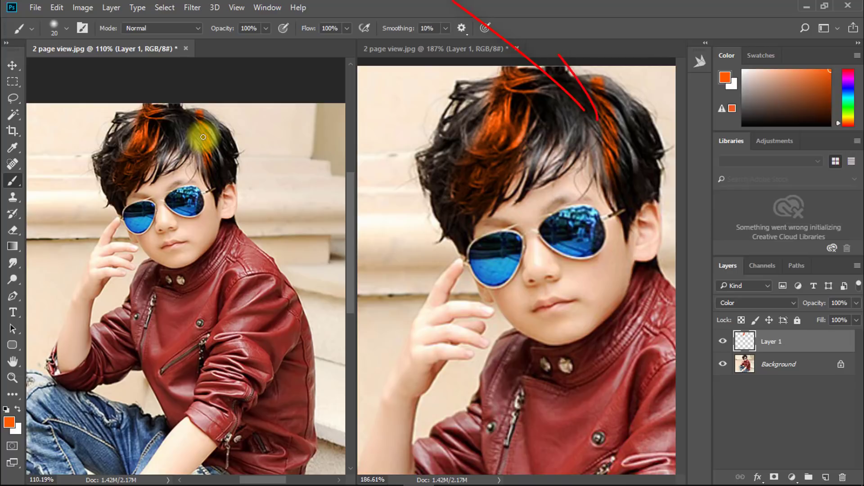
key(bracketright)
drag(192, 118, 192, 120)
click(222, 203)
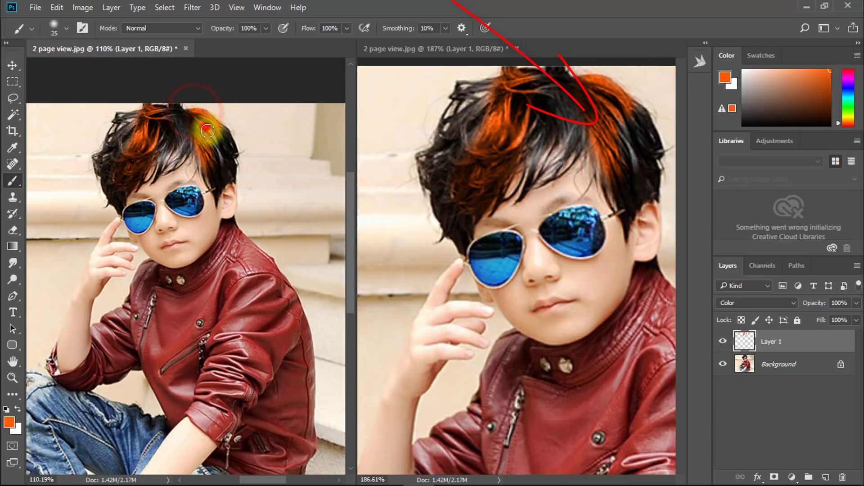
drag(207, 130, 211, 139)
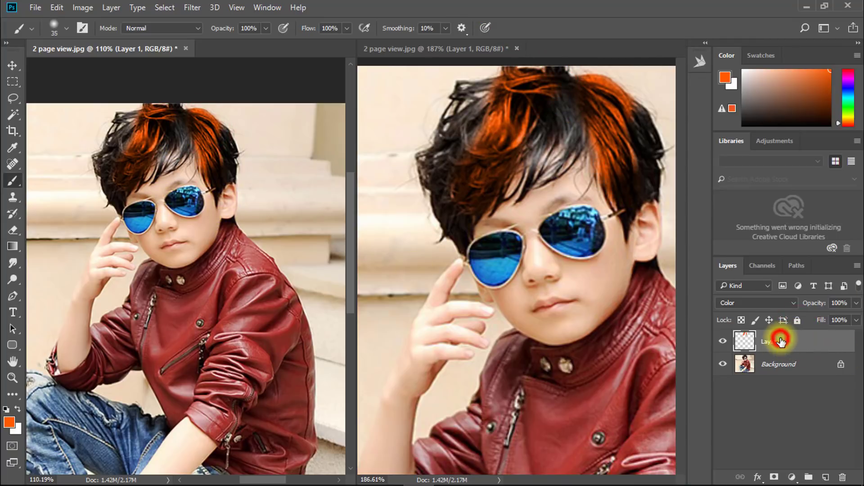
Delete Layer 1, paint test orange strokes on the Background, then revert them with F12.
key(Delete)
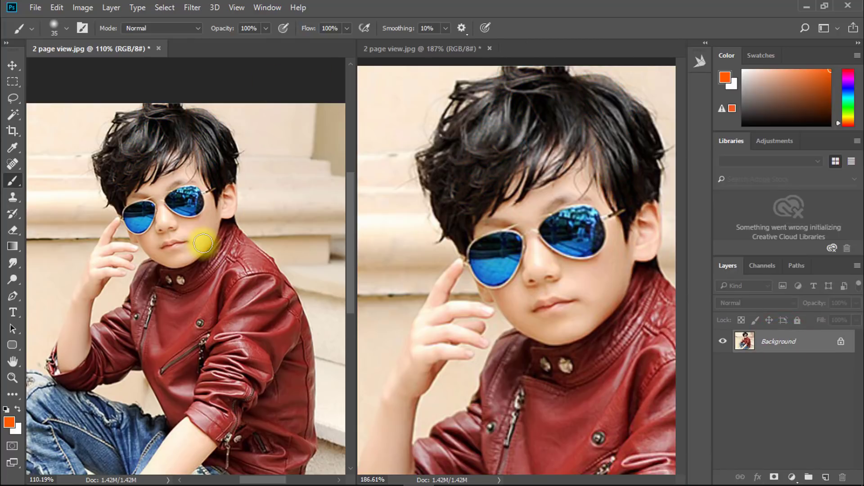
drag(208, 194, 216, 292)
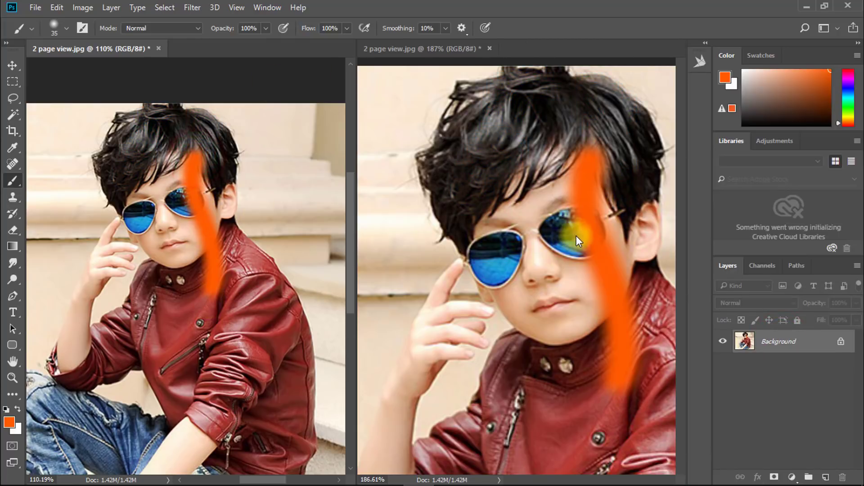
drag(110, 141, 92, 247)
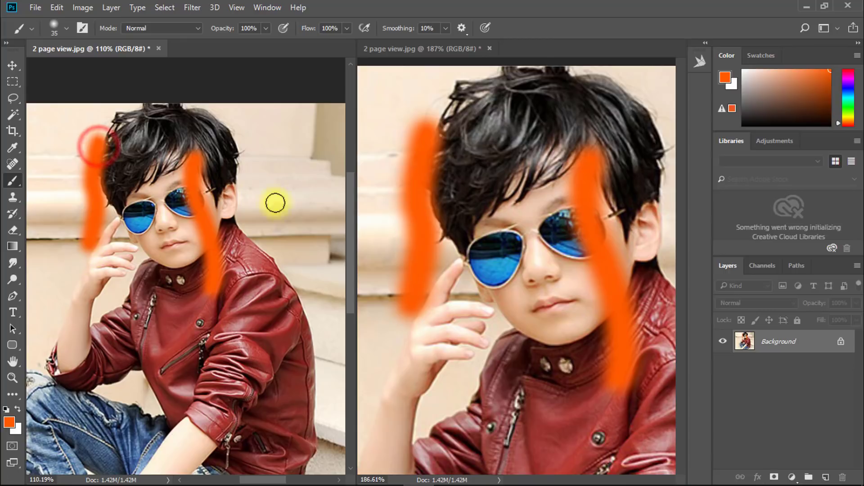
mouse_move(165, 341)
mouse_down()
mouse_move(203, 337)
mouse_move(312, 283)
mouse_up()
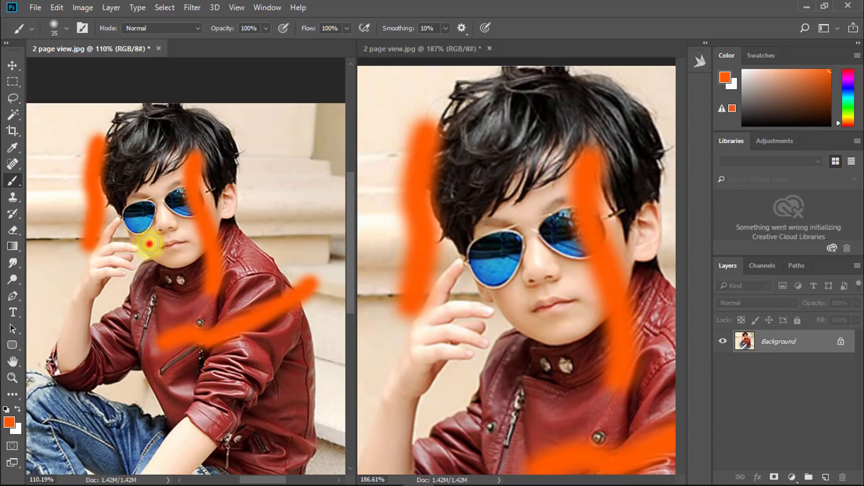
drag(149, 244, 191, 229)
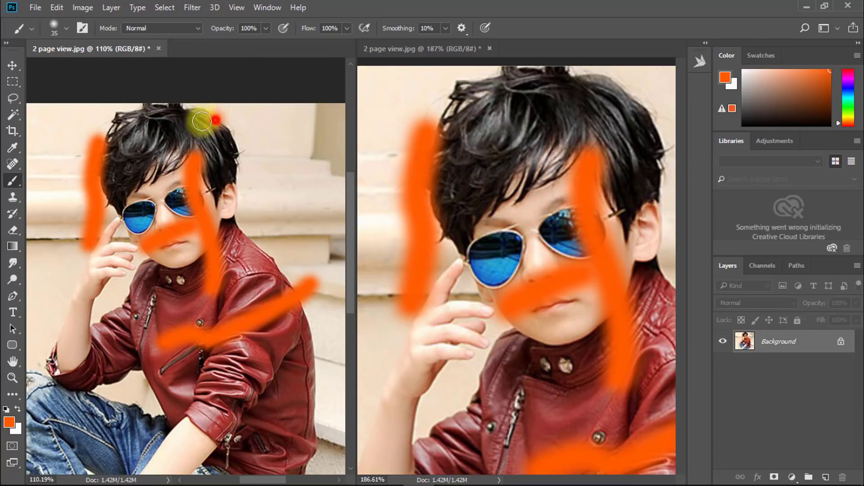
drag(201, 121, 100, 178)
key(F12)
Paint two more orange test strokes, then undo them with Ctrl+Z.
drag(175, 132, 222, 387)
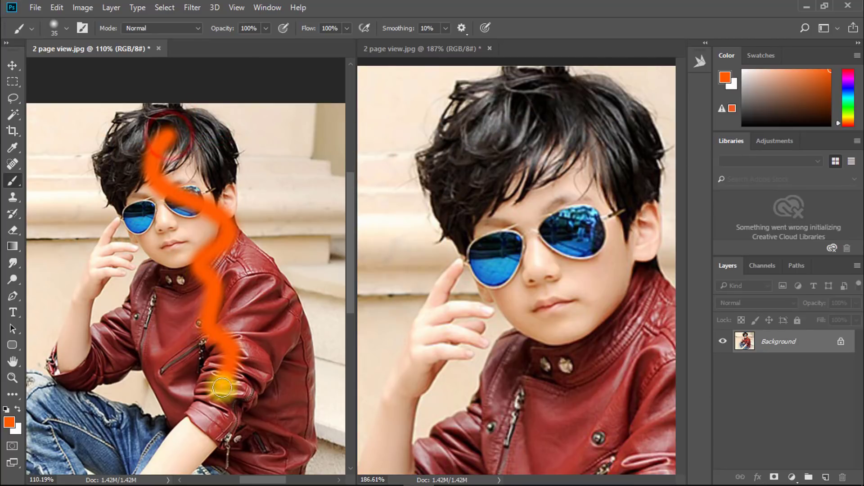
drag(88, 137, 153, 345)
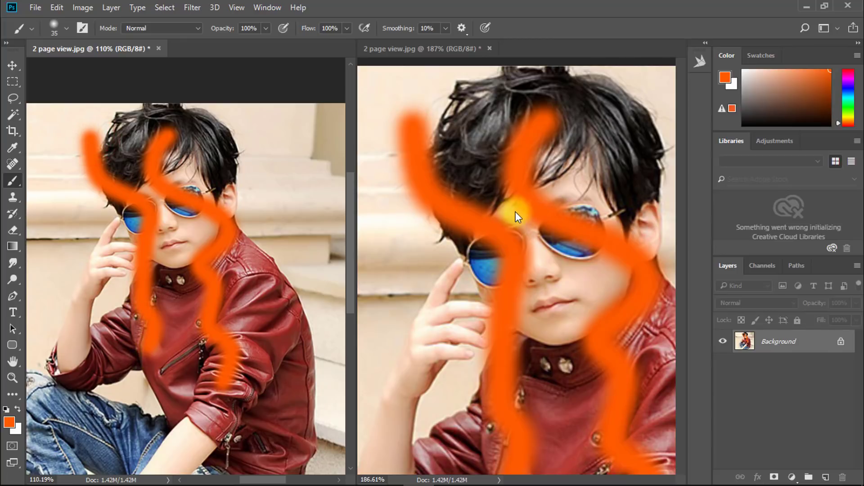
key(ctrl+z)
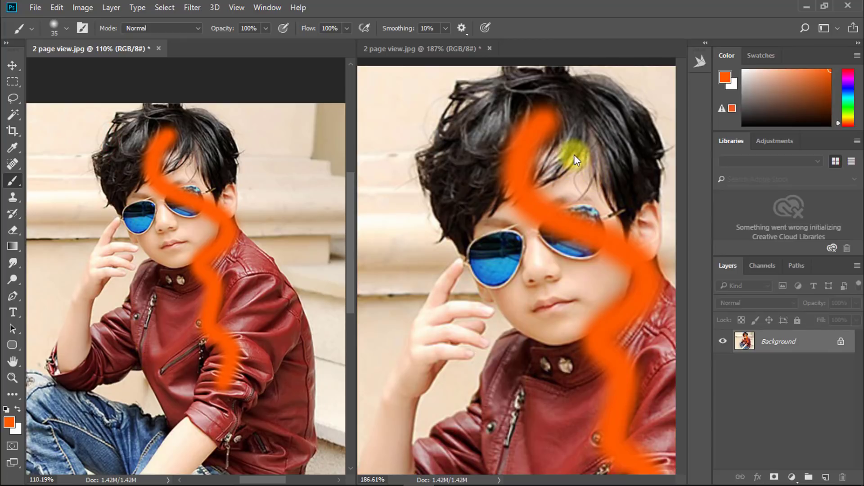
key(ctrl+z)
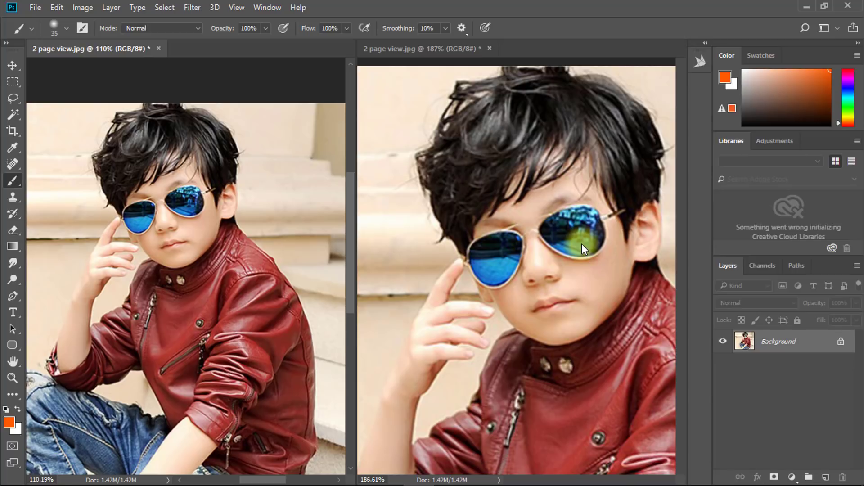